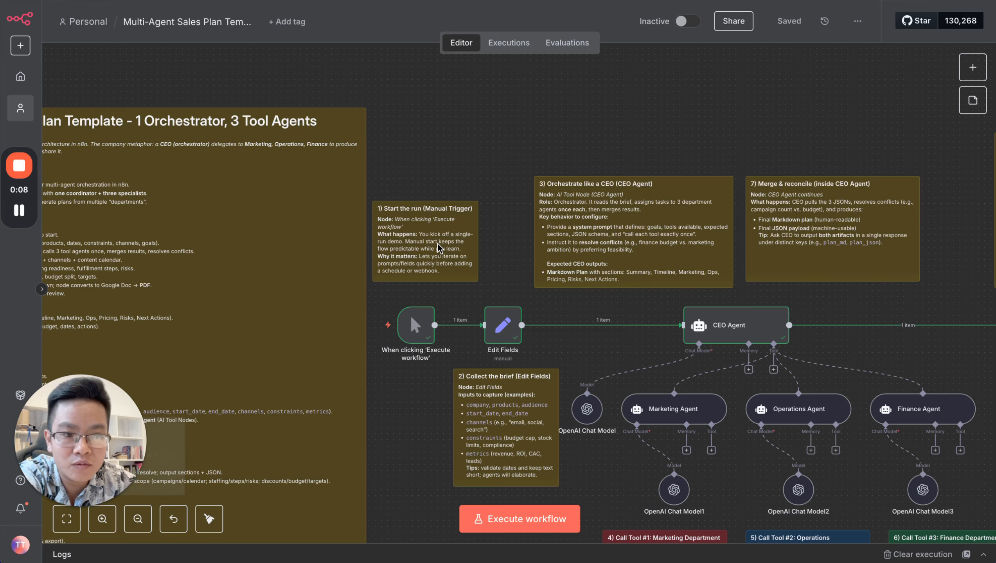
- Examine the template's overview note describing its purpose, operation, outputs and setup
{"action": "scroll", "coordinate": [438, 244], "scroll_direction": "down", "scroll_amount": 4}
{"action": "scroll", "coordinate": [438, 244], "scroll_direction": "right", "scroll_amount": 2}
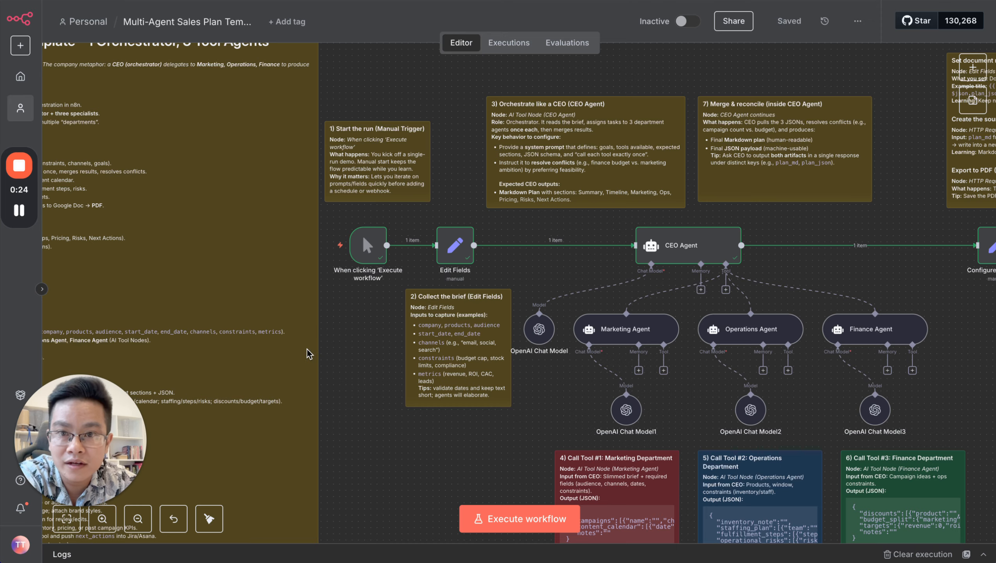
{"action": "scroll", "coordinate": [308, 354], "scroll_direction": "left", "scroll_amount": 4}
{"action": "scroll", "coordinate": [309, 354], "scroll_direction": "up", "scroll_amount": 1}
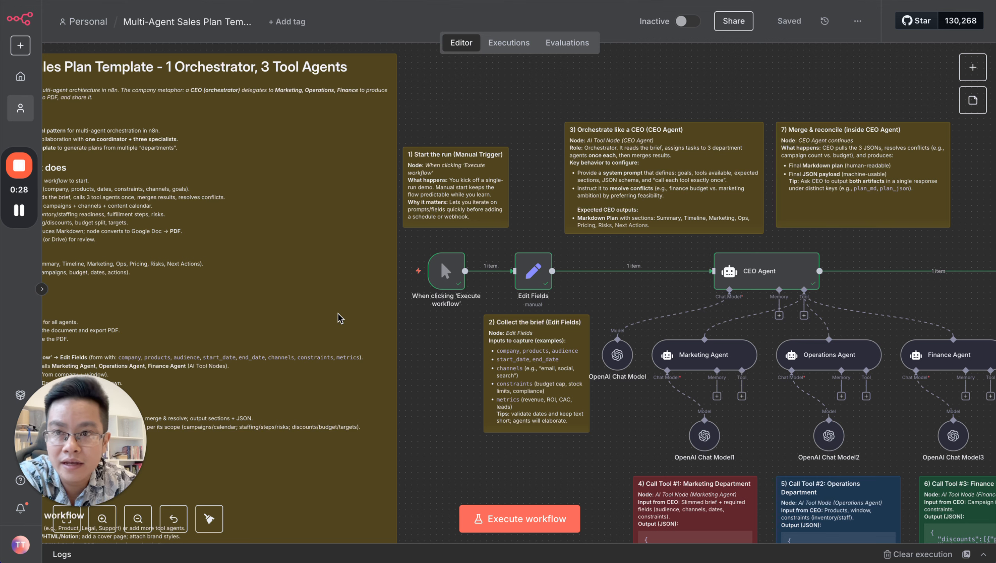
{"action": "scroll", "coordinate": [288, 190], "scroll_direction": "left", "scroll_amount": 3}
{"action": "scroll", "coordinate": [289, 191], "scroll_direction": "up", "scroll_amount": 1}
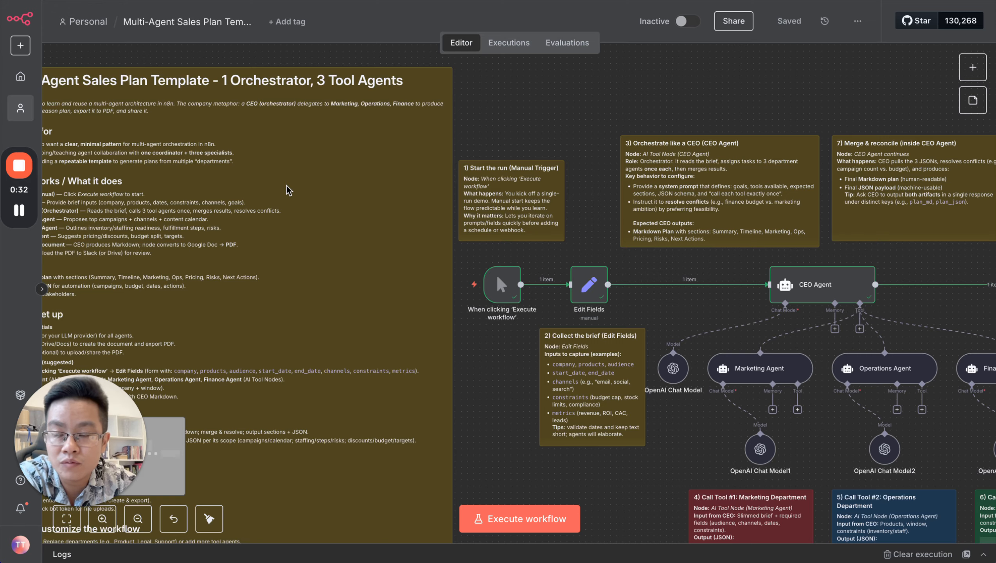
{"action": "scroll", "coordinate": [288, 191], "scroll_direction": "left", "scroll_amount": 2}
{"action": "scroll", "coordinate": [289, 191], "scroll_direction": "up", "scroll_amount": 1}
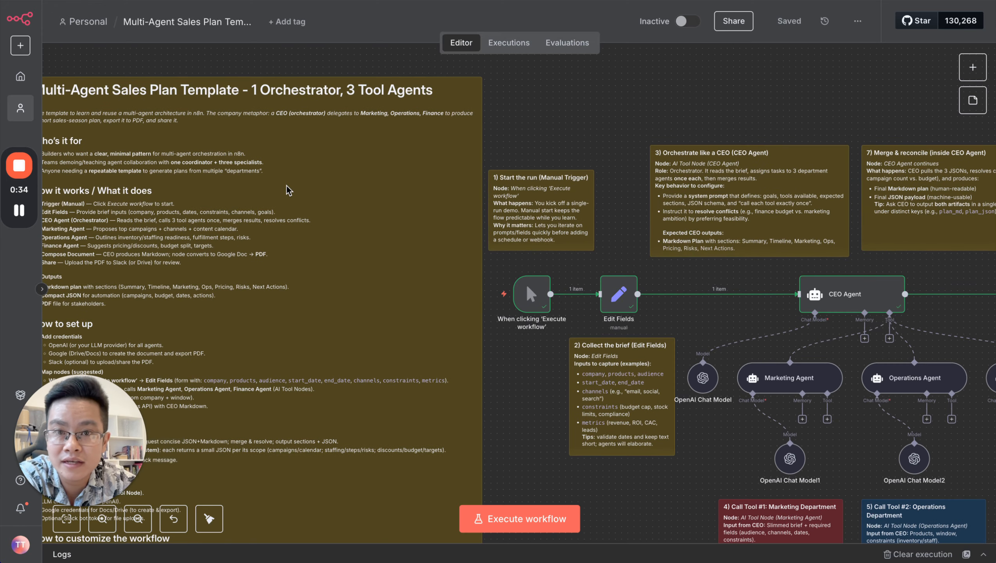
- Examine the workflow's layout from the manual trigger through the CEO Agent and department agents to the PDF conversion
{"action": "scroll", "coordinate": [288, 190], "scroll_direction": "right", "scroll_amount": 15}
{"action": "scroll", "coordinate": [288, 191], "scroll_direction": "down", "scroll_amount": 6}
{"action": "scroll", "coordinate": [288, 191], "scroll_direction": "left", "scroll_amount": 4}
{"action": "scroll", "coordinate": [289, 191], "scroll_direction": "up", "scroll_amount": 1}
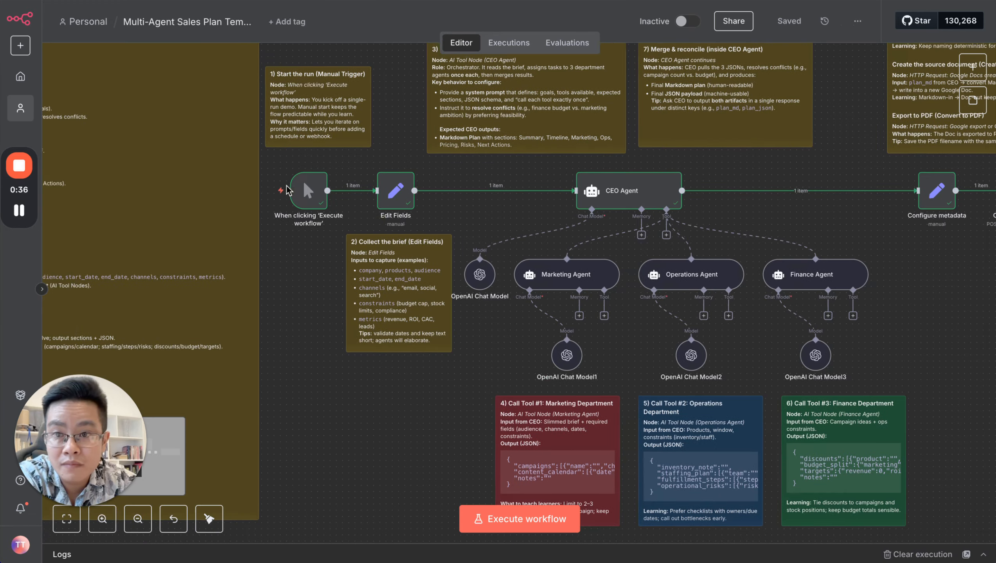
{"action": "scroll", "coordinate": [289, 191], "scroll_direction": "right", "scroll_amount": 14}
{"action": "scroll", "coordinate": [289, 190], "scroll_direction": "down", "scroll_amount": 2}
{"action": "scroll", "coordinate": [288, 190], "scroll_direction": "left", "scroll_amount": 4}
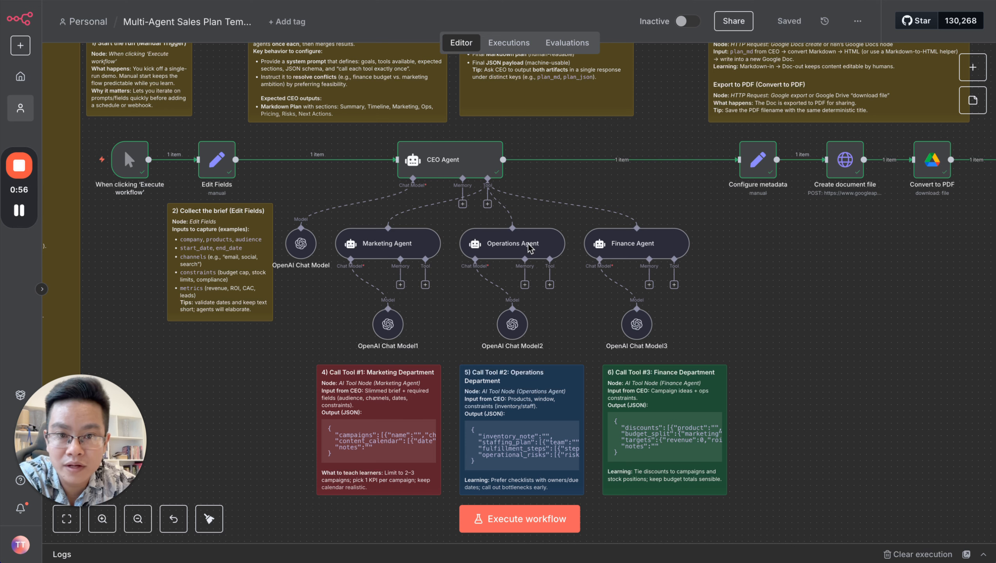
{"action": "scroll", "coordinate": [496, 290], "scroll_direction": "down", "scroll_amount": 1}
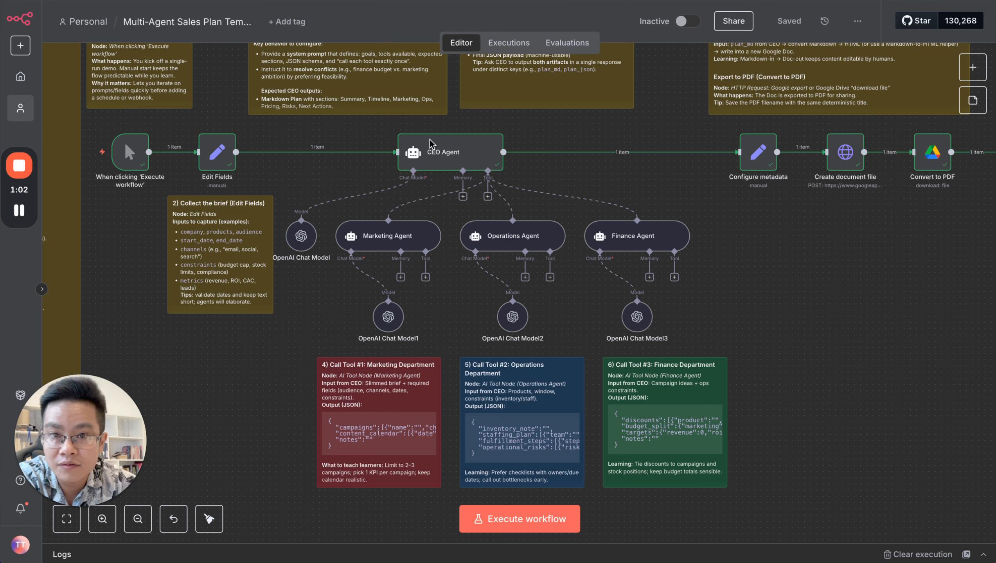
{"action": "left_click", "coordinate": [443, 146]}
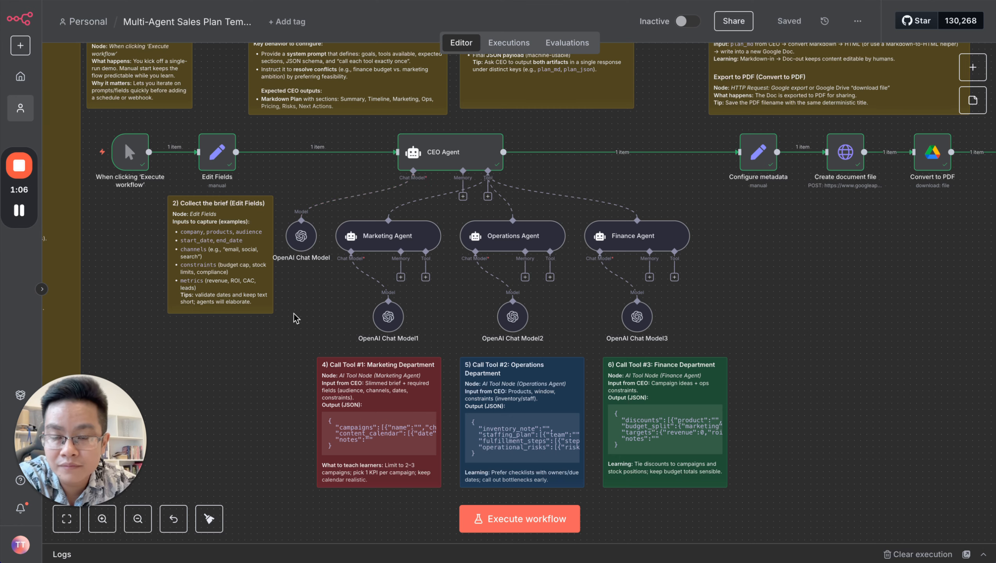
- Open the Edit Fields node, review the sales brief fields and their values, and return to the canvas
{"action": "scroll", "coordinate": [295, 318], "scroll_direction": "up", "scroll_amount": 3}
{"action": "scroll", "coordinate": [469, 186], "scroll_direction": "up", "scroll_amount": 2}
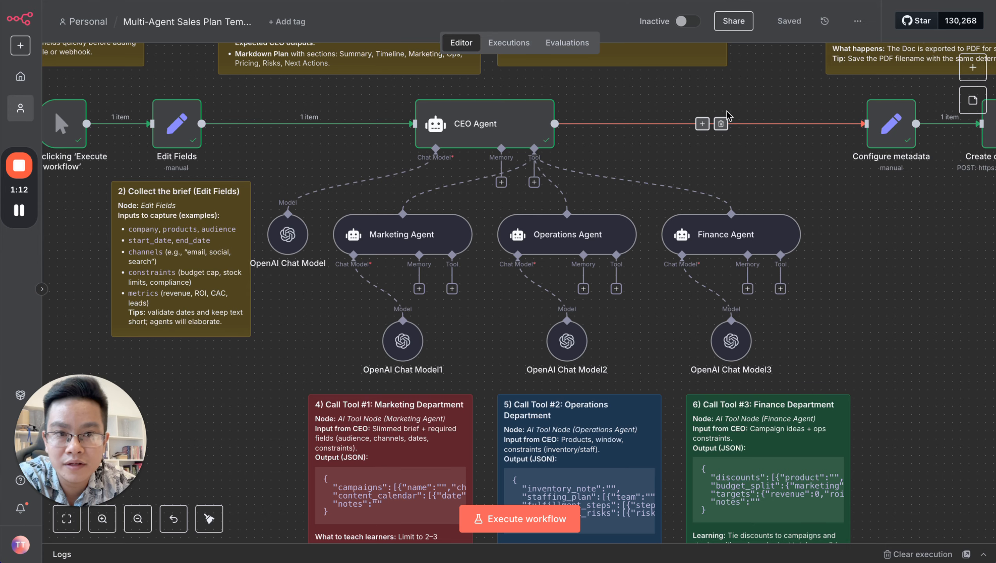
{"action": "scroll", "coordinate": [745, 129], "scroll_direction": "up", "scroll_amount": 2}
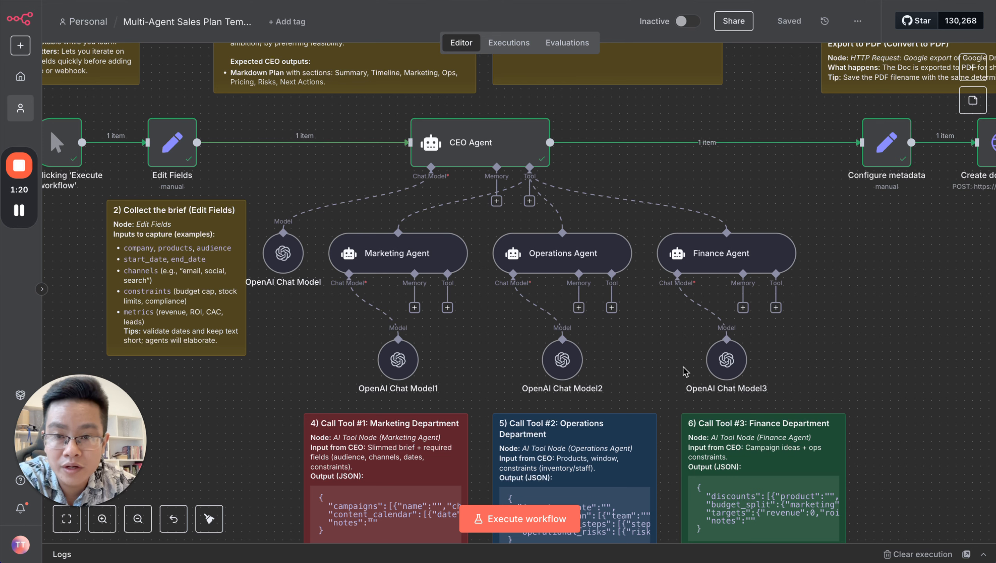
{"action": "scroll", "coordinate": [433, 394], "scroll_direction": "up", "scroll_amount": 2}
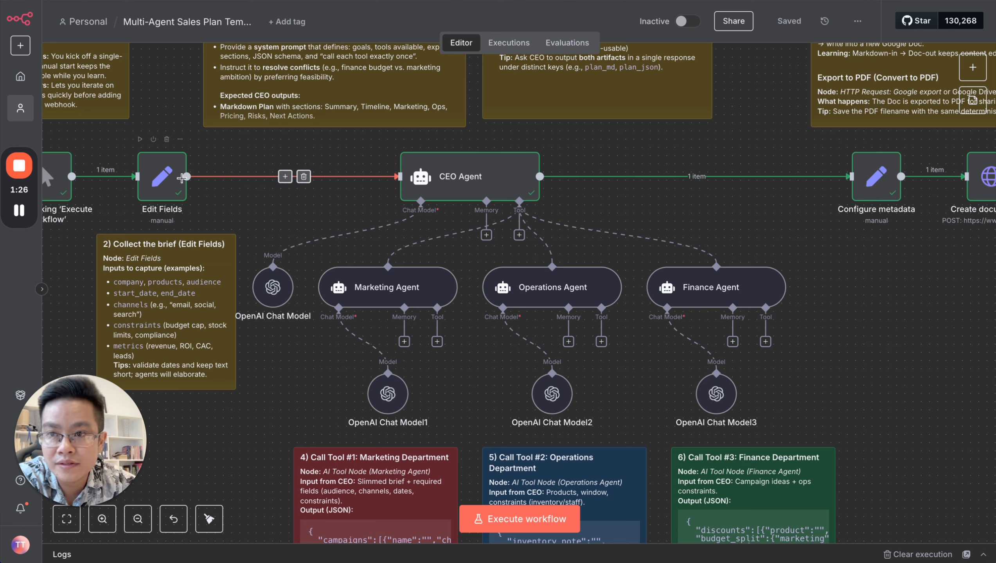
{"action": "double_click", "coordinate": [166, 180]}
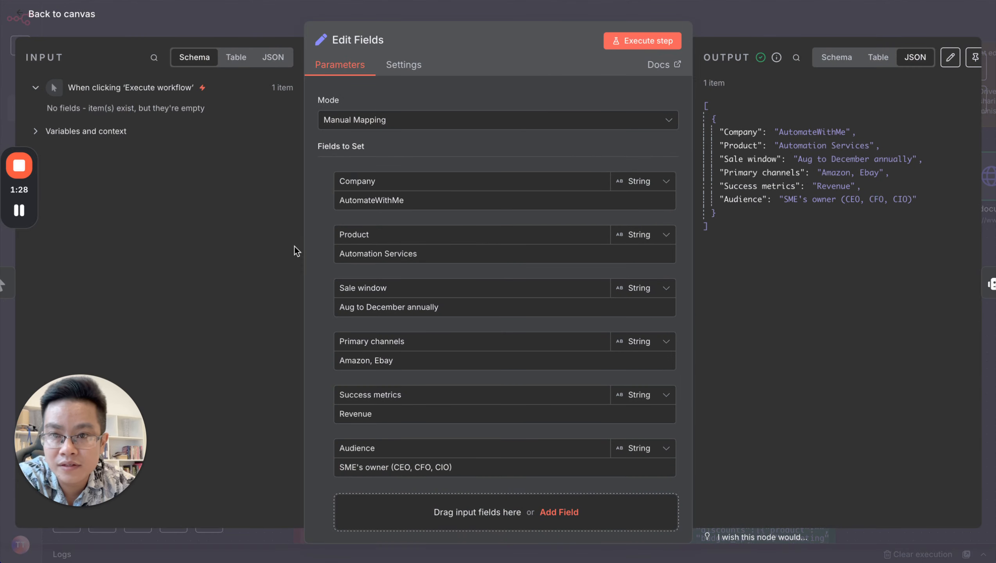
{"action": "scroll", "coordinate": [351, 272], "scroll_direction": "down", "scroll_amount": 2}
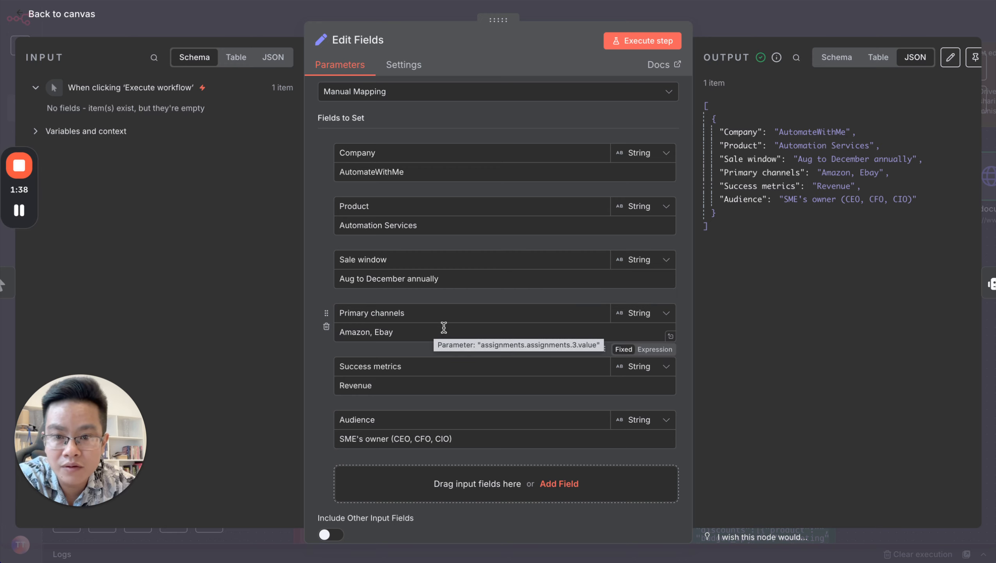
{"action": "left_click", "coordinate": [786, 15]}
- Open the CEO Agent node and review the expressions in its user message prompt
{"action": "left_click", "coordinate": [505, 159]}
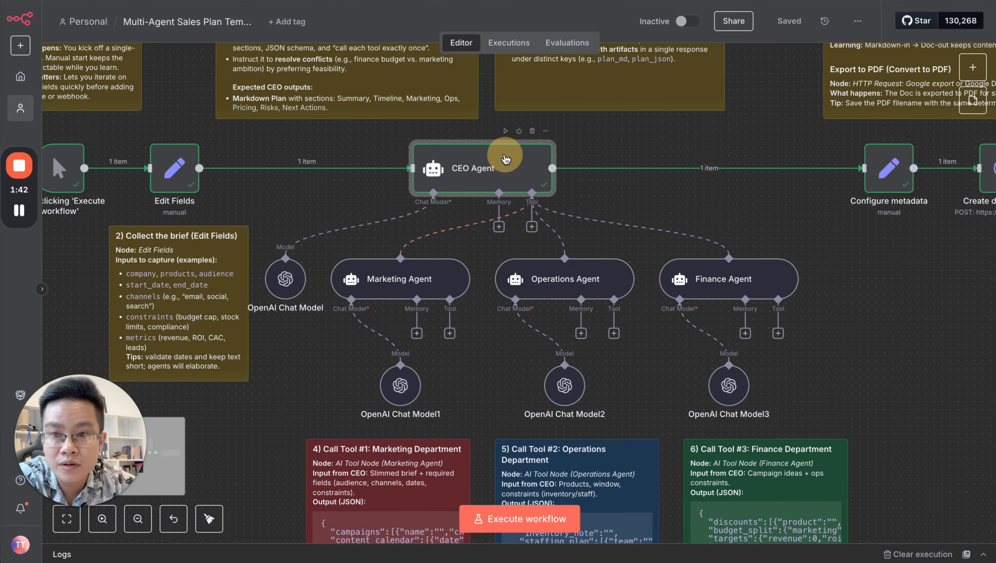
{"action": "double_click", "coordinate": [506, 159]}
{"action": "scroll", "coordinate": [528, 221], "scroll_direction": "down", "scroll_amount": 3}
{"action": "scroll", "coordinate": [535, 208], "scroll_direction": "up", "scroll_amount": 3}
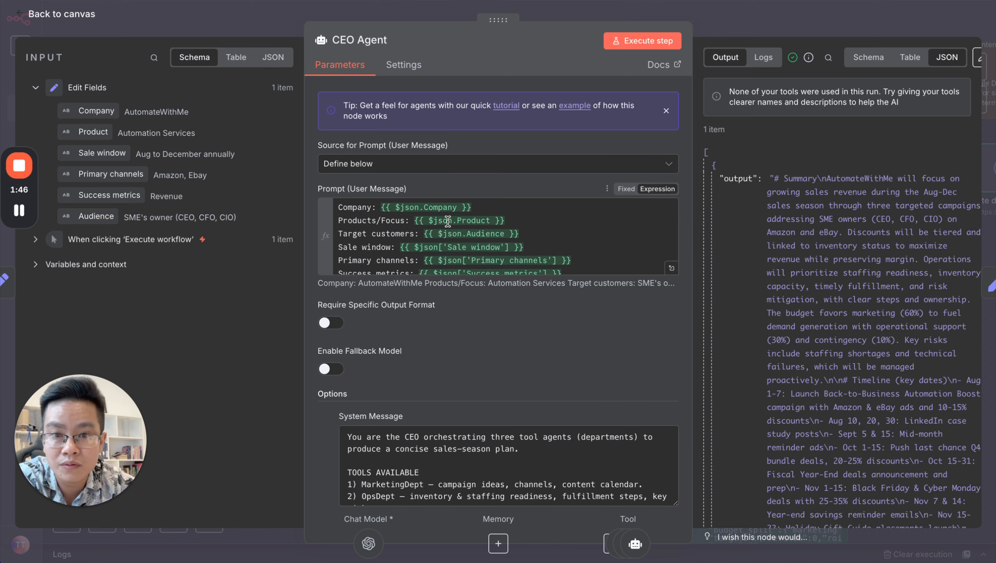
{"action": "scroll", "coordinate": [536, 241], "scroll_direction": "down", "scroll_amount": 3}
{"action": "scroll", "coordinate": [537, 241], "scroll_direction": "up", "scroll_amount": 3}
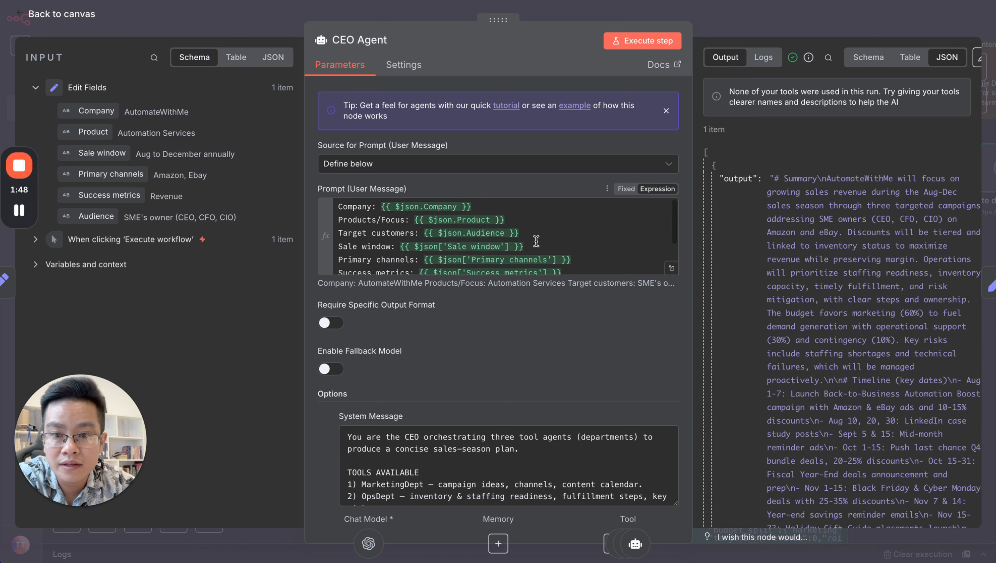
- Read the CEO Agent's system message covering available tools and workflow, and close the node
{"action": "scroll", "coordinate": [505, 430], "scroll_direction": "down", "scroll_amount": 2}
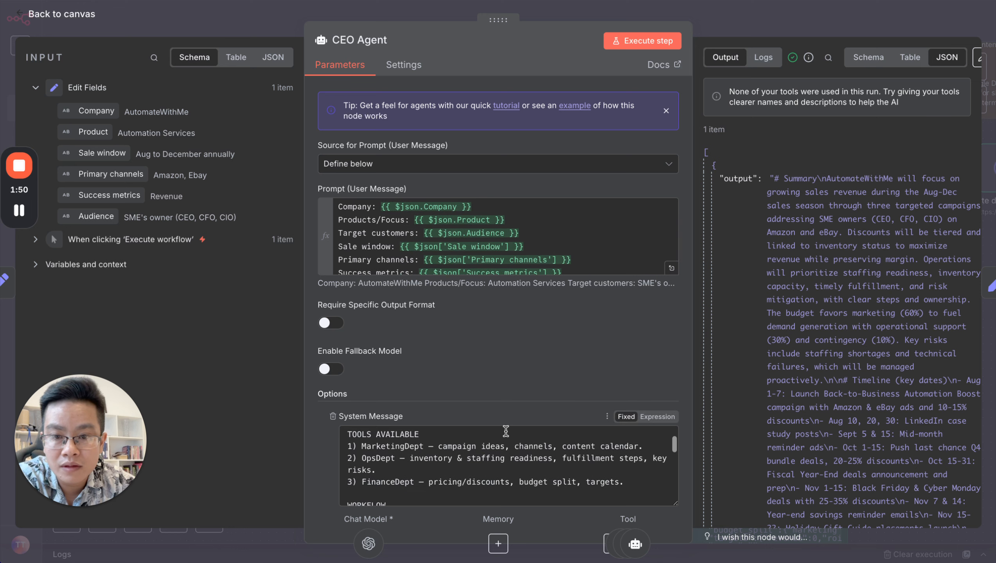
{"action": "scroll", "coordinate": [505, 431], "scroll_direction": "up", "scroll_amount": 1}
{"action": "scroll", "coordinate": [506, 430], "scroll_direction": "down", "scroll_amount": 2}
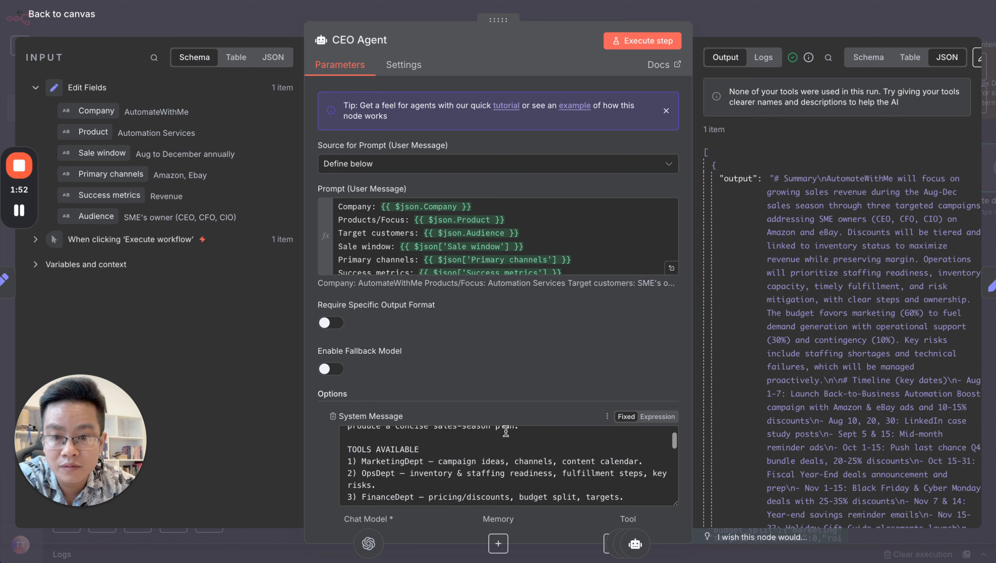
{"action": "scroll", "coordinate": [408, 455], "scroll_direction": "up", "scroll_amount": 1}
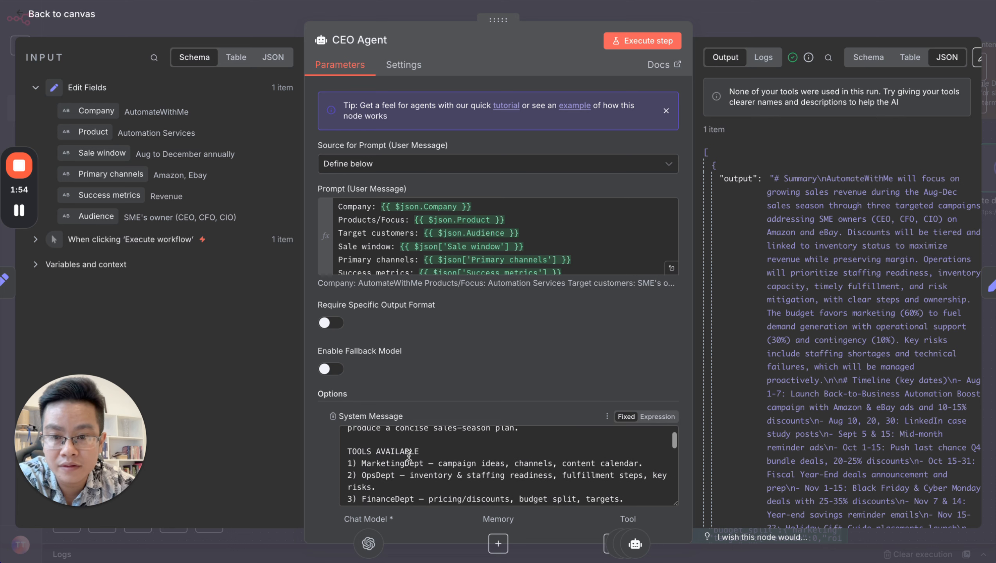
{"action": "scroll", "coordinate": [413, 438], "scroll_direction": "down", "scroll_amount": 1}
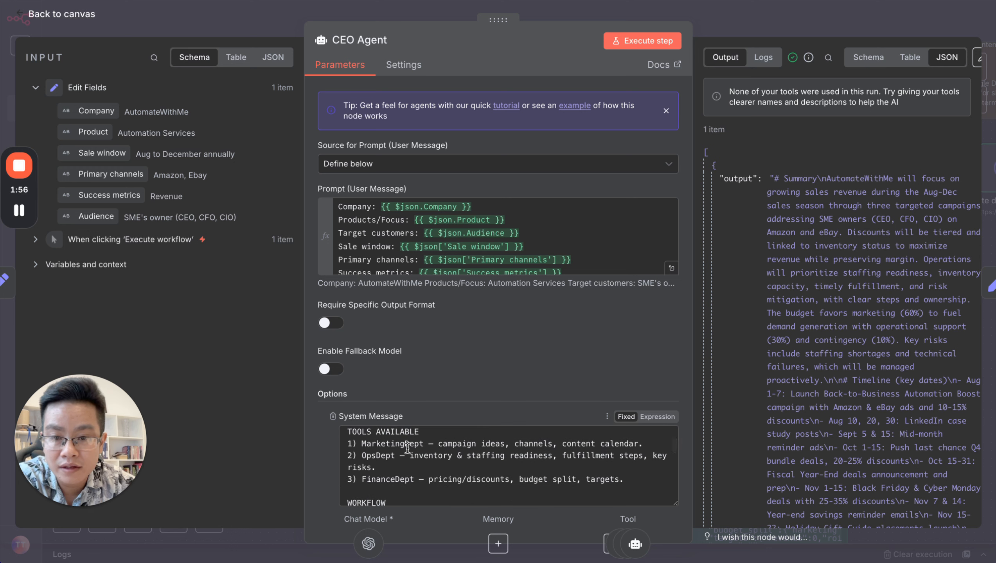
{"action": "scroll", "coordinate": [407, 445], "scroll_direction": "up", "scroll_amount": 1}
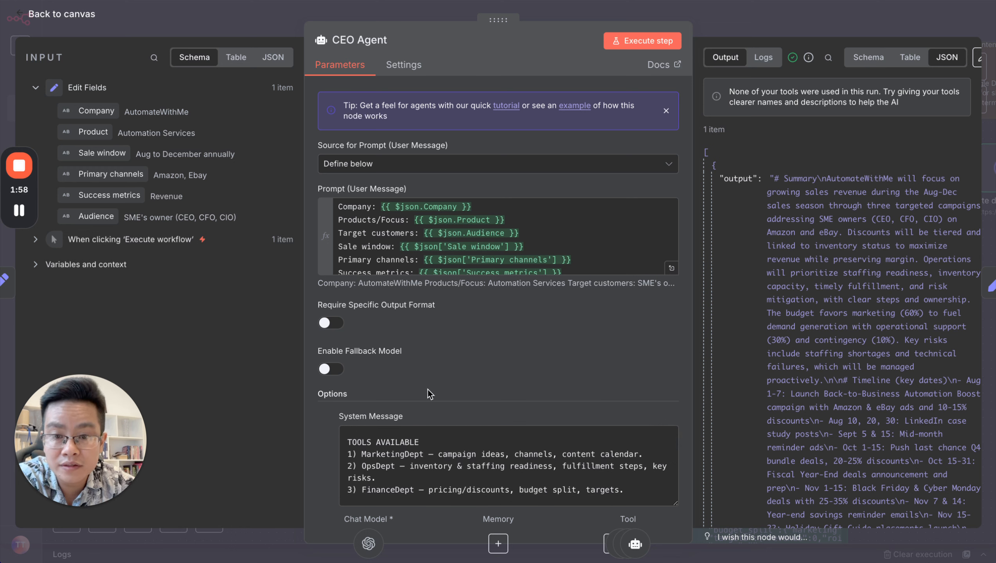
{"action": "scroll", "coordinate": [421, 454], "scroll_direction": "down", "scroll_amount": 1}
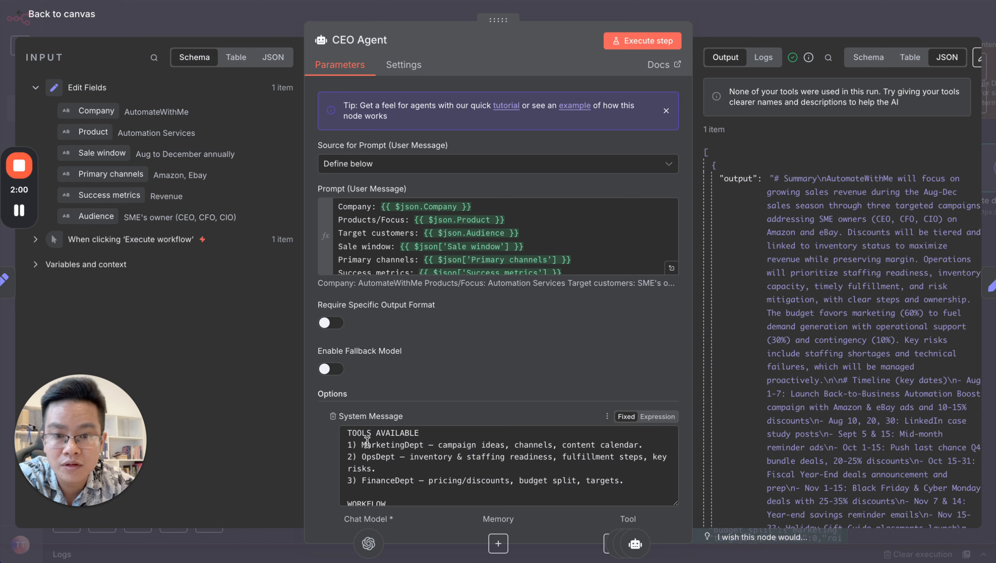
{"action": "scroll", "coordinate": [378, 464], "scroll_direction": "down", "scroll_amount": 3}
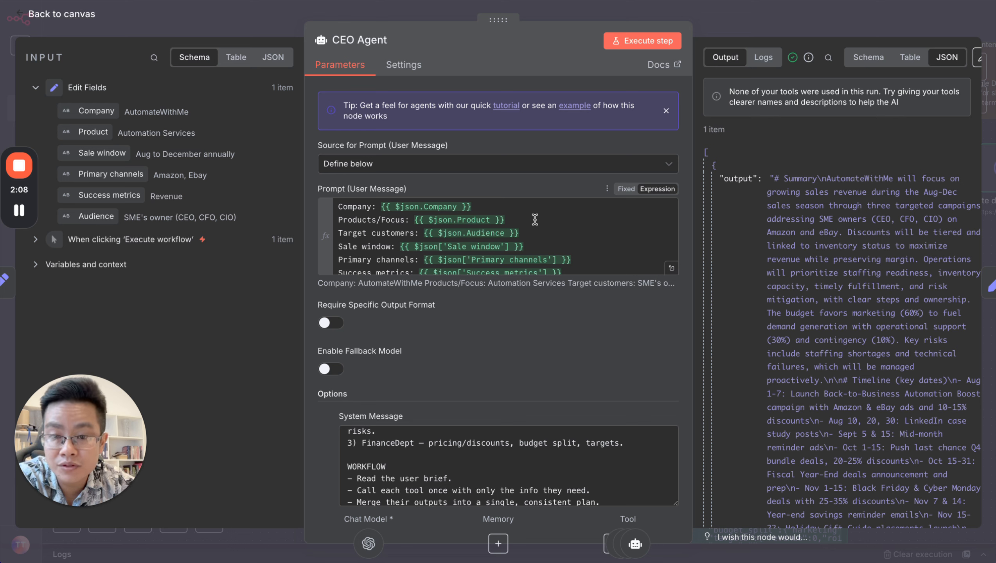
{"action": "left_click", "coordinate": [720, 28]}
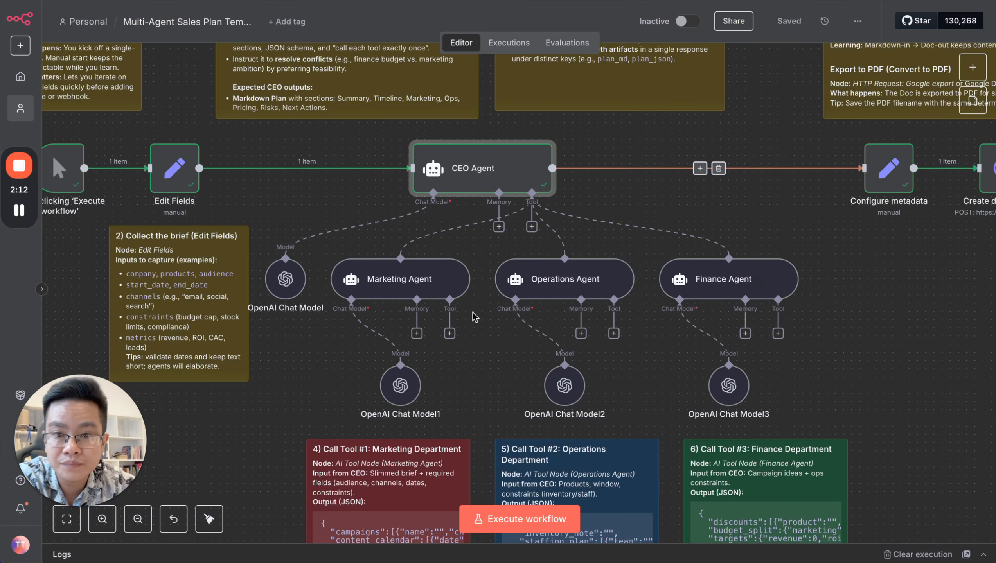
- Open the Marketing Agent node and enlarge its description box to fit most of the text
{"action": "scroll", "coordinate": [378, 339], "scroll_direction": "down", "scroll_amount": 1}
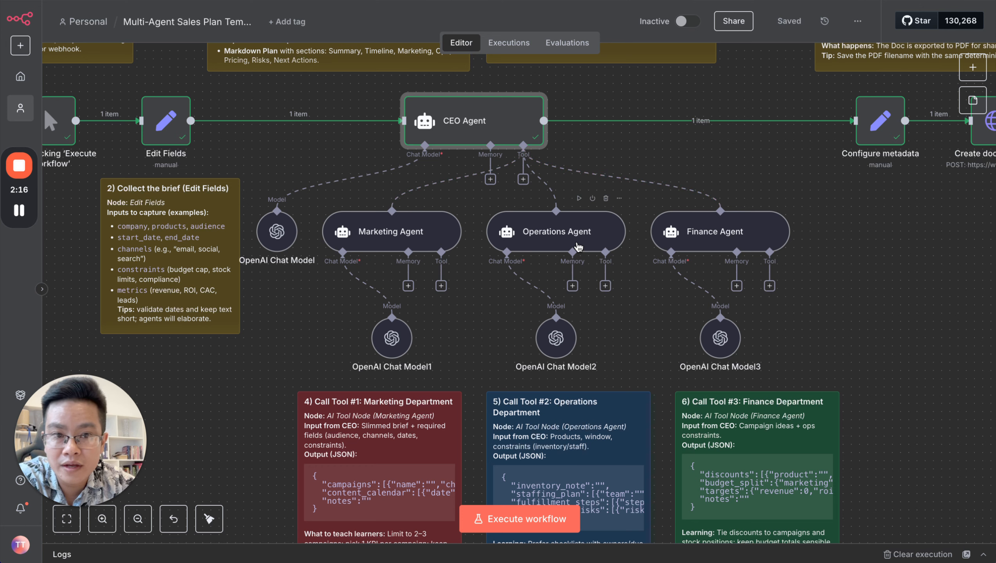
{"action": "scroll", "coordinate": [396, 243], "scroll_direction": "down", "scroll_amount": 1}
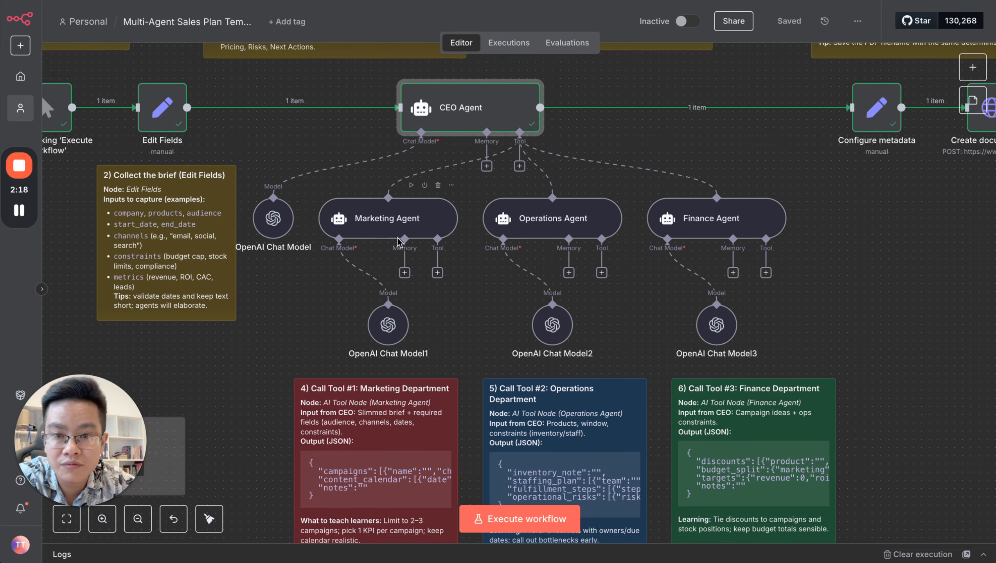
{"action": "scroll", "coordinate": [528, 212], "scroll_direction": "right", "scroll_amount": 3}
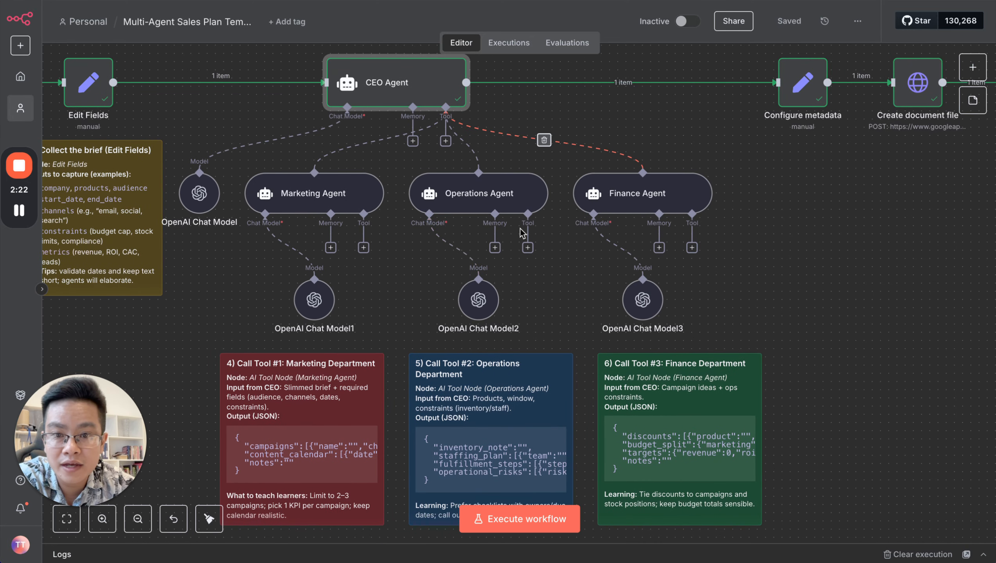
{"action": "scroll", "coordinate": [322, 260], "scroll_direction": "down", "scroll_amount": 1}
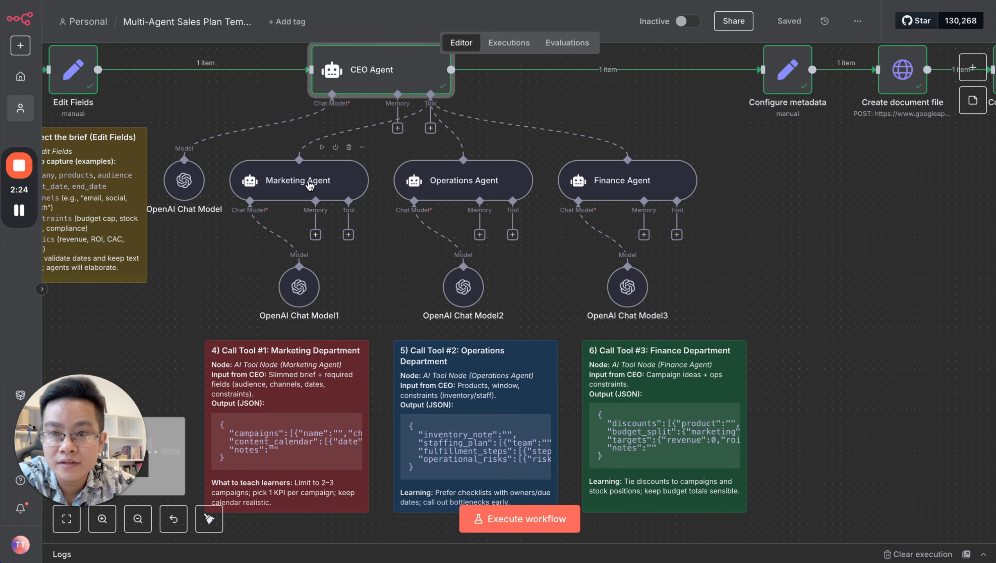
{"action": "double_click", "coordinate": [309, 183]}
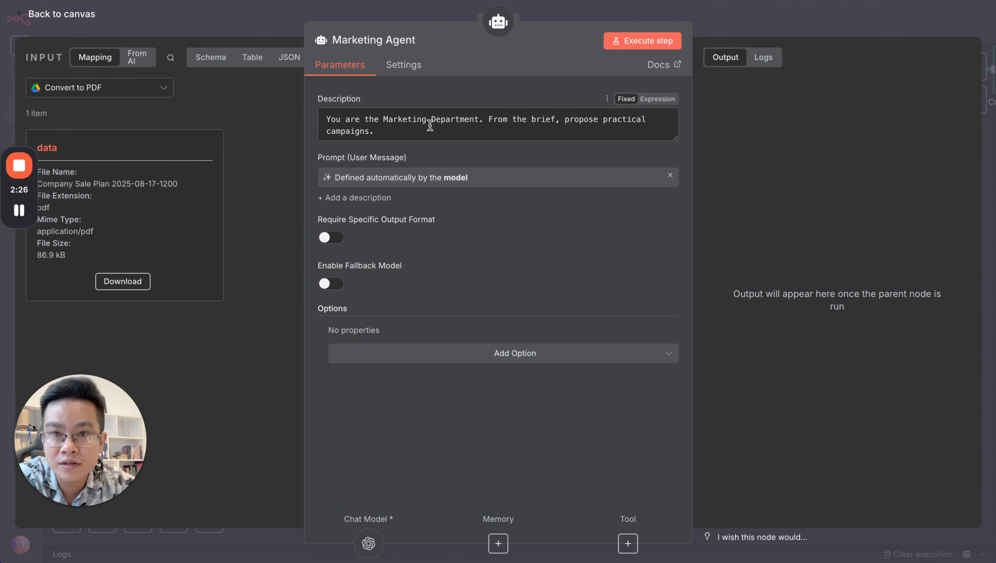
{"action": "left_click", "coordinate": [430, 125]}
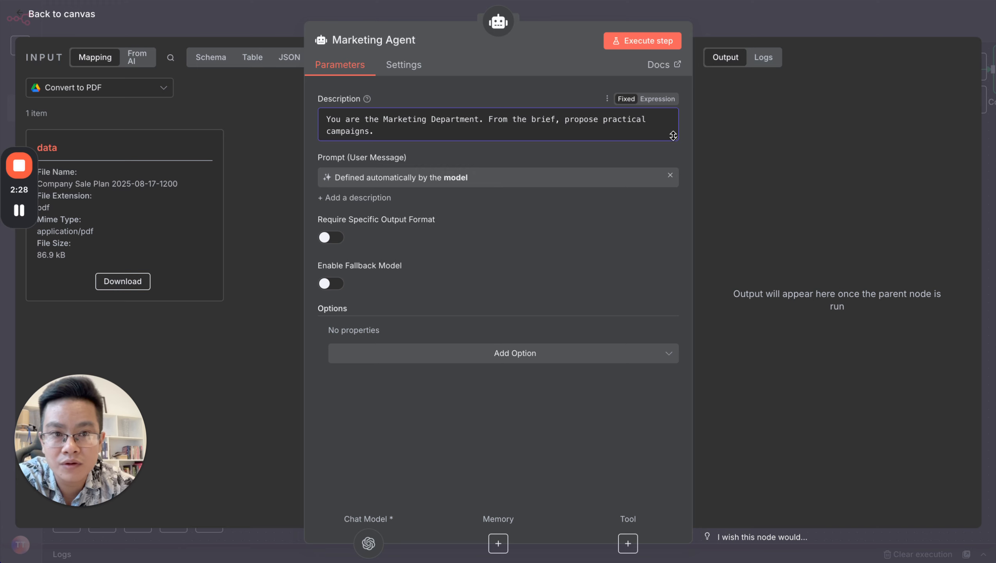
{"action": "left_click_drag", "start_coordinate": [673, 135], "coordinate": [666, 313]}
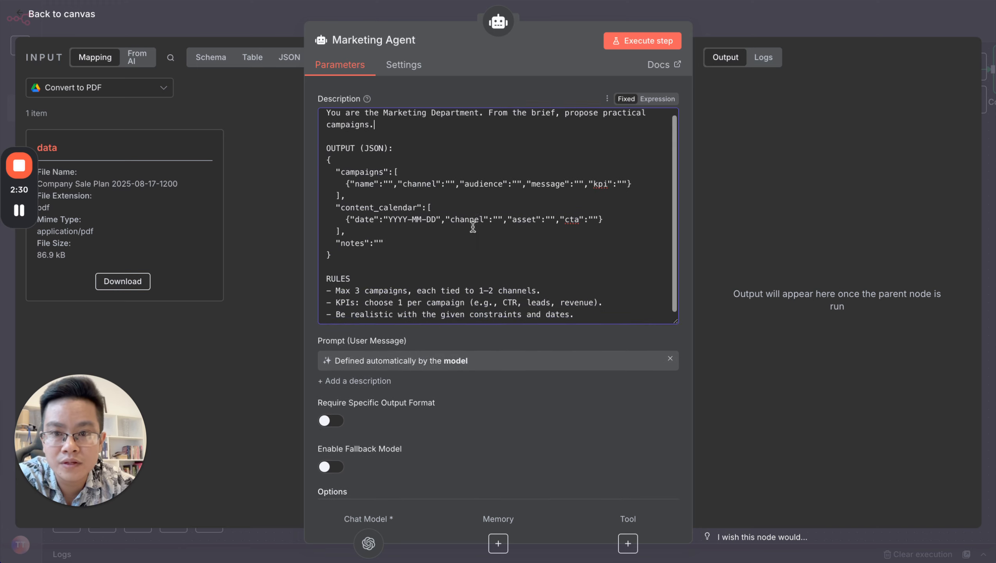
- Review the Marketing Agent description's department role, JSON output structure and campaign rules
{"action": "scroll", "coordinate": [472, 227], "scroll_direction": "up", "scroll_amount": 1}
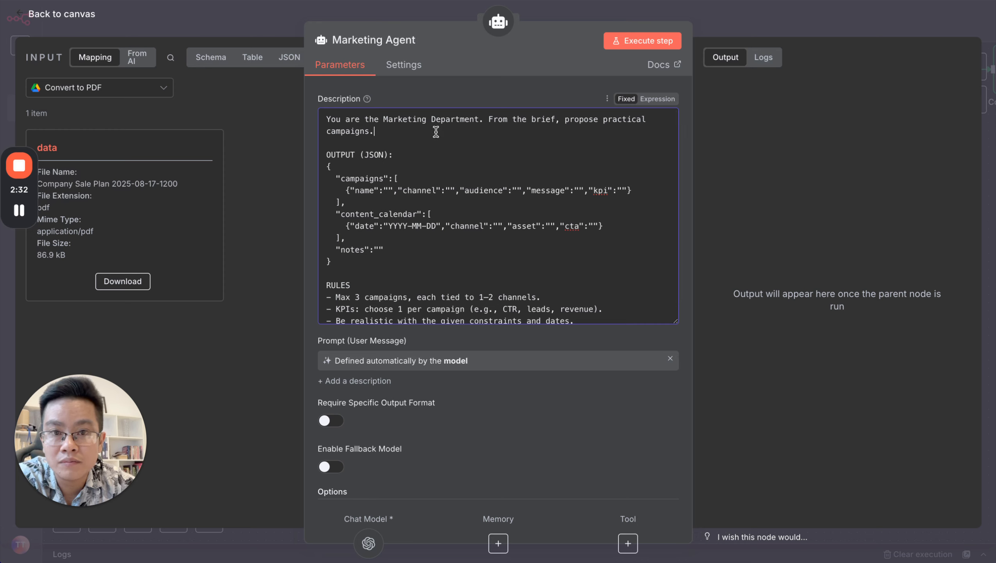
{"action": "left_click_drag", "start_coordinate": [447, 132], "coordinate": [298, 118]}
{"action": "left_click", "coordinate": [403, 134]}
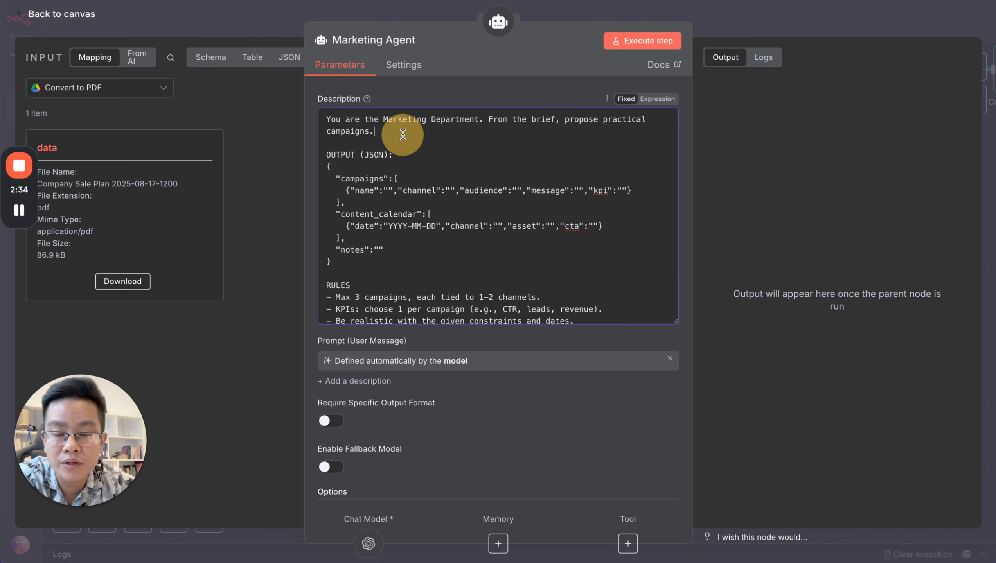
{"action": "scroll", "coordinate": [403, 134], "scroll_direction": "down", "scroll_amount": 1}
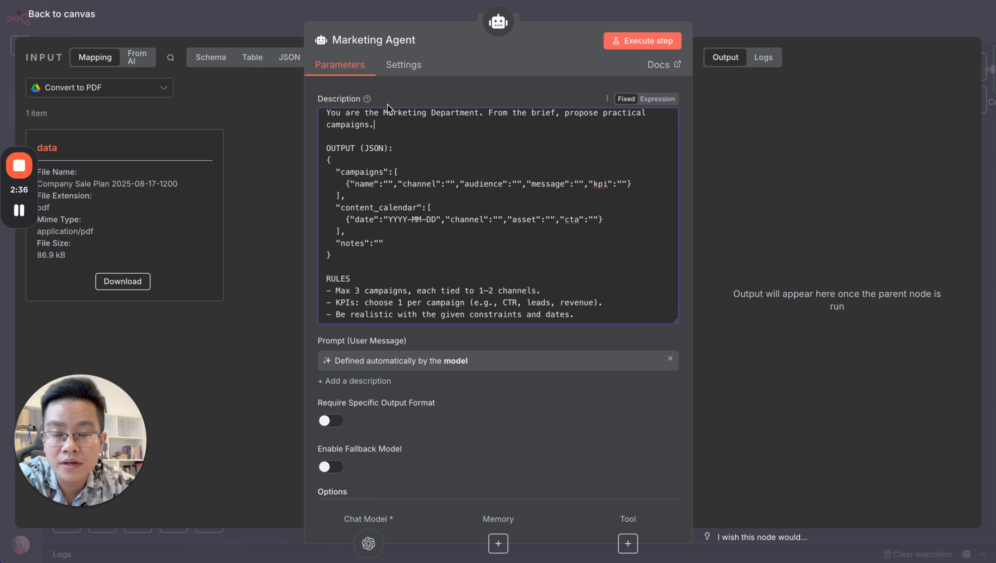
{"action": "scroll", "coordinate": [412, 154], "scroll_direction": "up", "scroll_amount": 1}
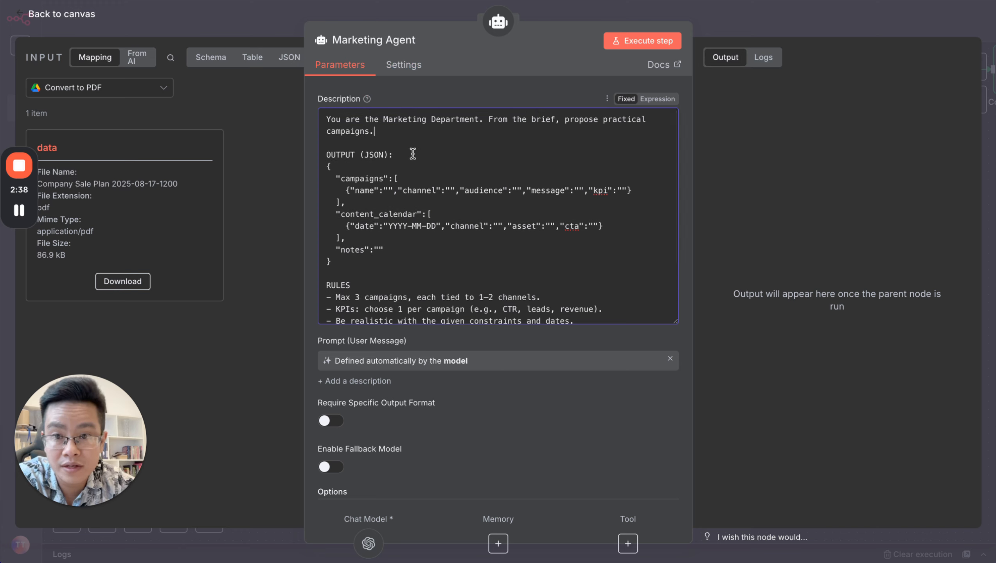
- Read the remaining rules in the Marketing Agent's description and shrink the description box to about half its height
{"action": "scroll", "coordinate": [537, 252], "scroll_direction": "down", "scroll_amount": 1}
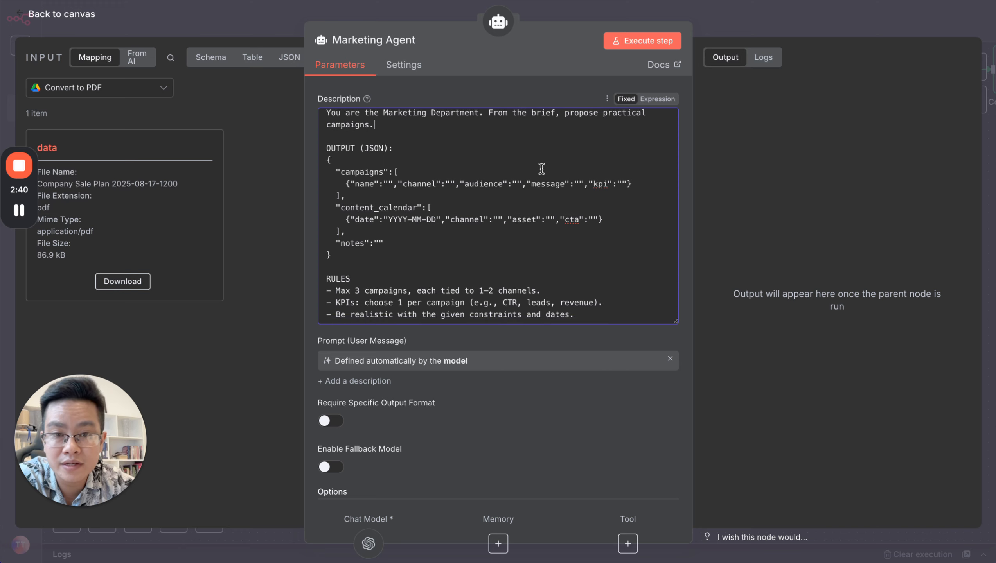
{"action": "left_click_drag", "start_coordinate": [676, 324], "coordinate": [648, 211]}
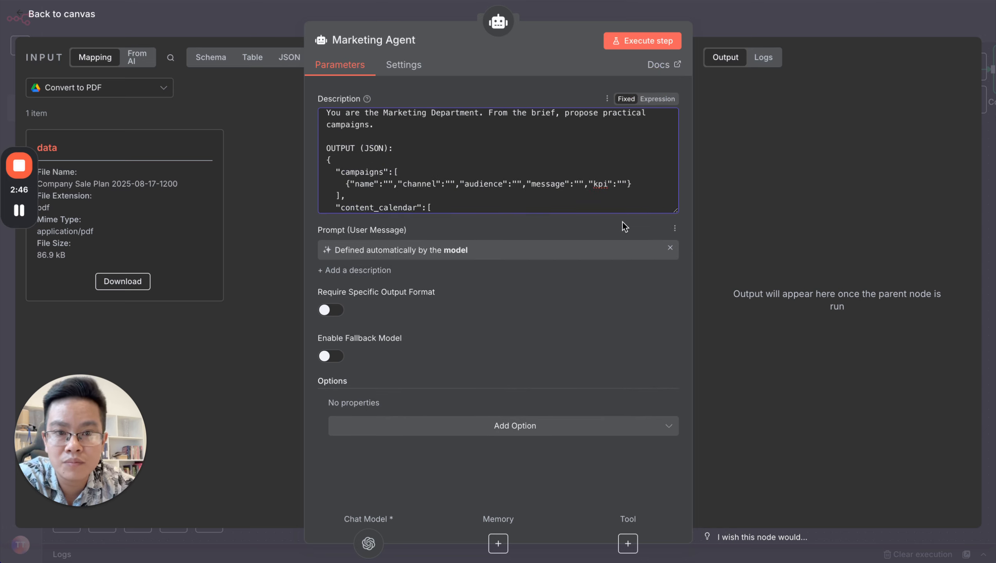
- Clear the Marketing Agent's user message expression, restore its automatic definition by the model, and close the node
{"action": "left_click", "coordinate": [669, 247]}
{"action": "left_click", "coordinate": [602, 252]}
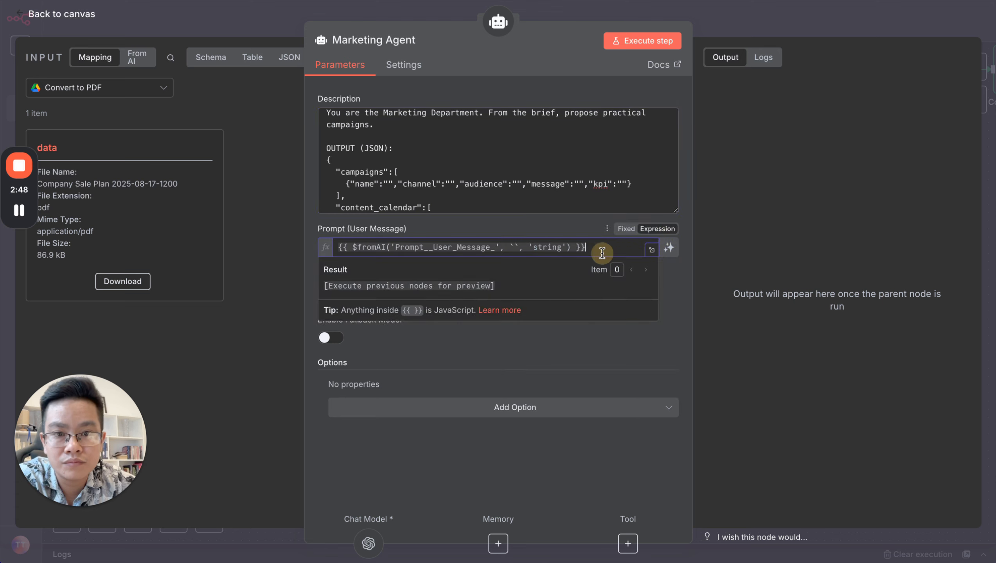
{"action": "left_click_drag", "start_coordinate": [602, 252], "coordinate": [329, 252]}
{"action": "key", "text": "BackSpace"}
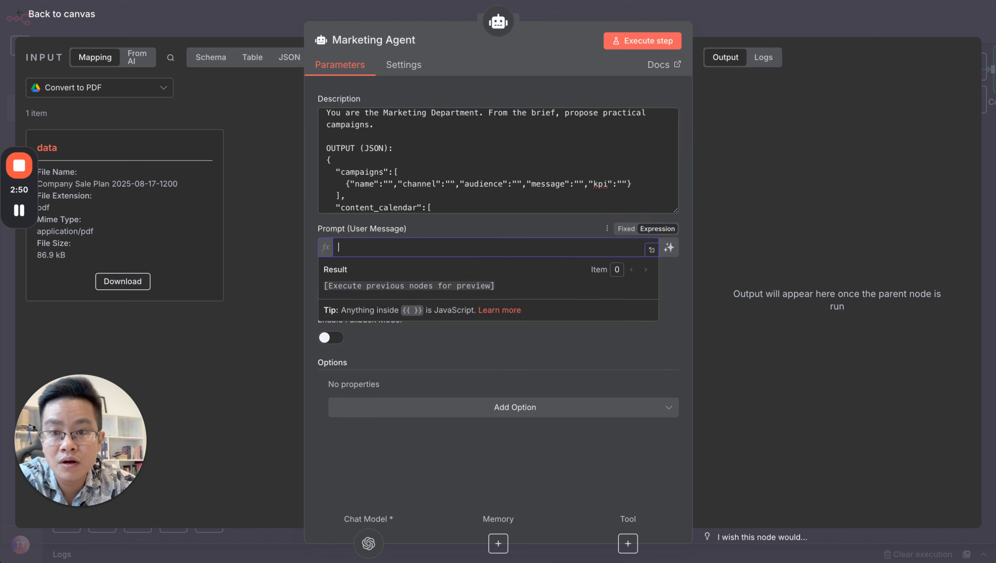
{"action": "left_click", "coordinate": [583, 232]}
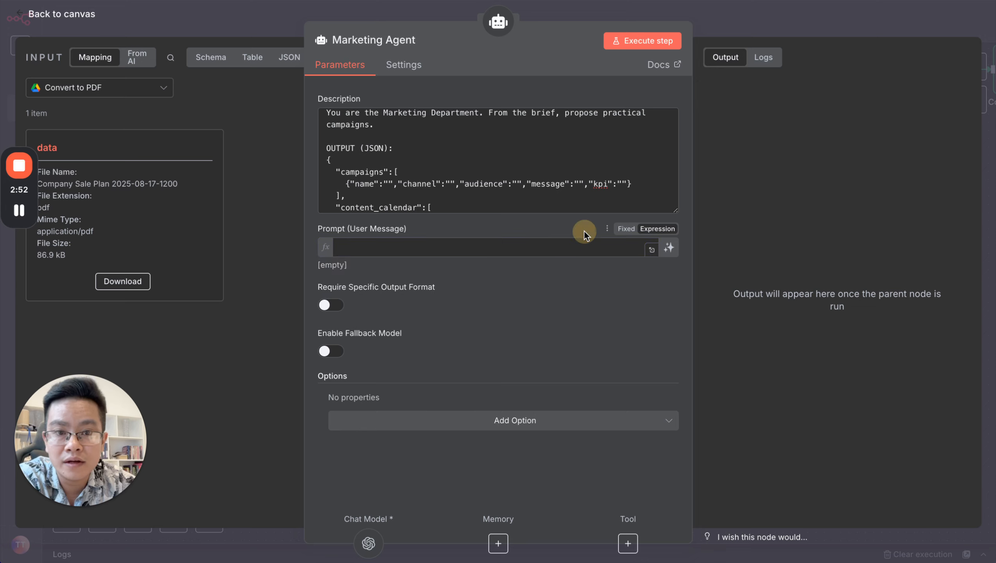
{"action": "left_click", "coordinate": [670, 249]}
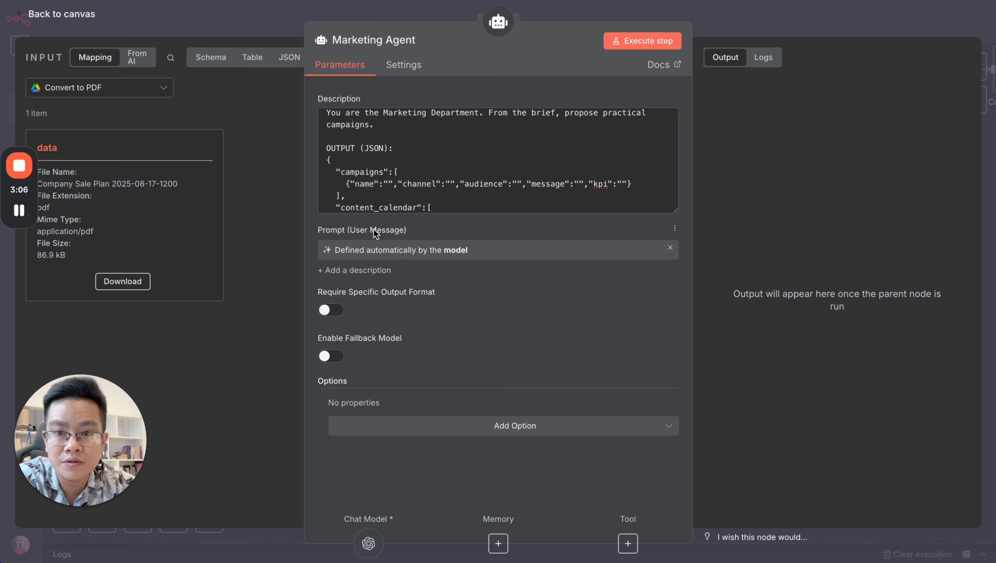
{"action": "left_click", "coordinate": [761, 16]}
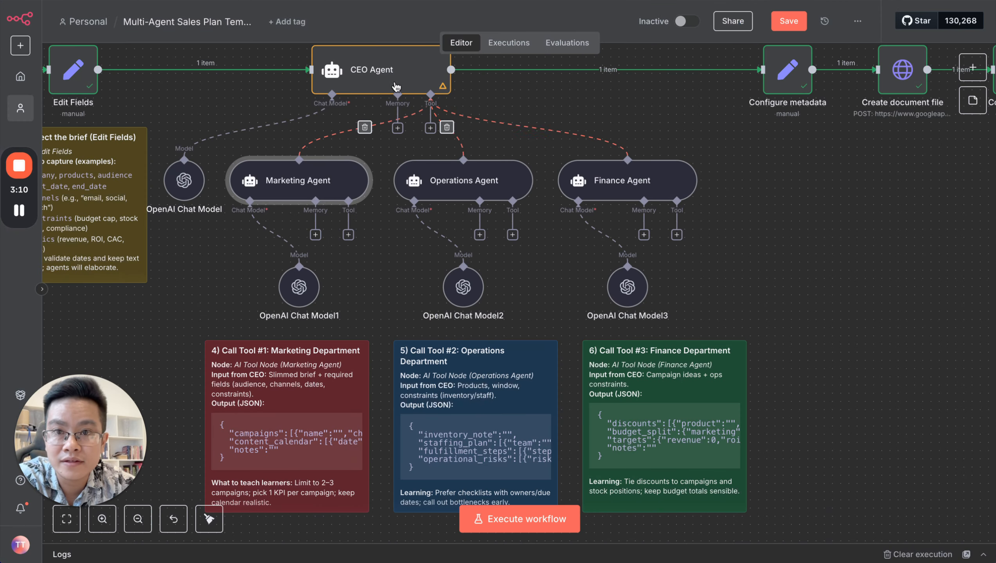
- Reopen the Marketing Agent node to check its description and model-defined prompt, and close it again
{"action": "scroll", "coordinate": [389, 68], "scroll_direction": "up", "scroll_amount": 1}
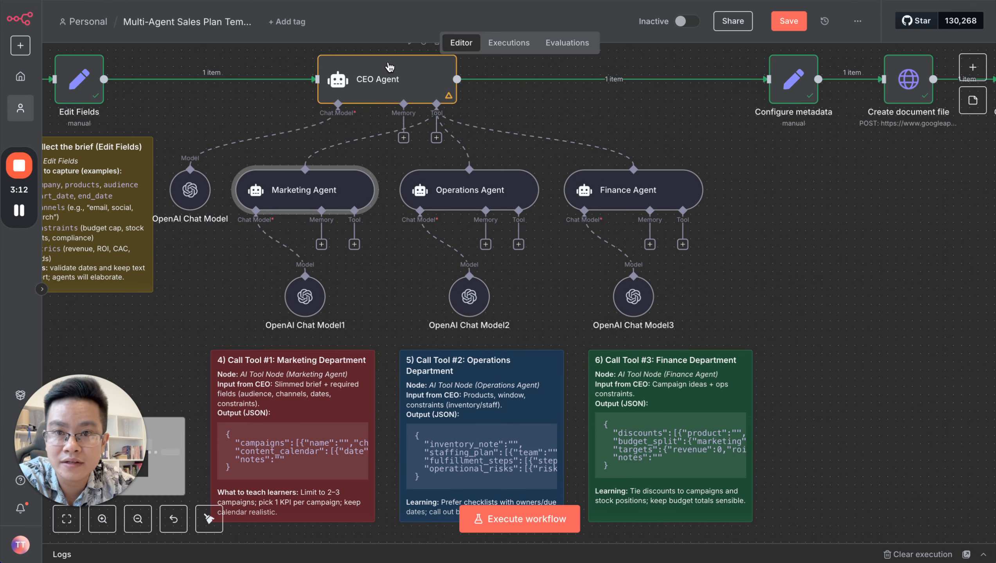
{"action": "scroll", "coordinate": [312, 261], "scroll_direction": "left", "scroll_amount": 1}
{"action": "scroll", "coordinate": [312, 261], "scroll_direction": "left", "scroll_amount": 1}
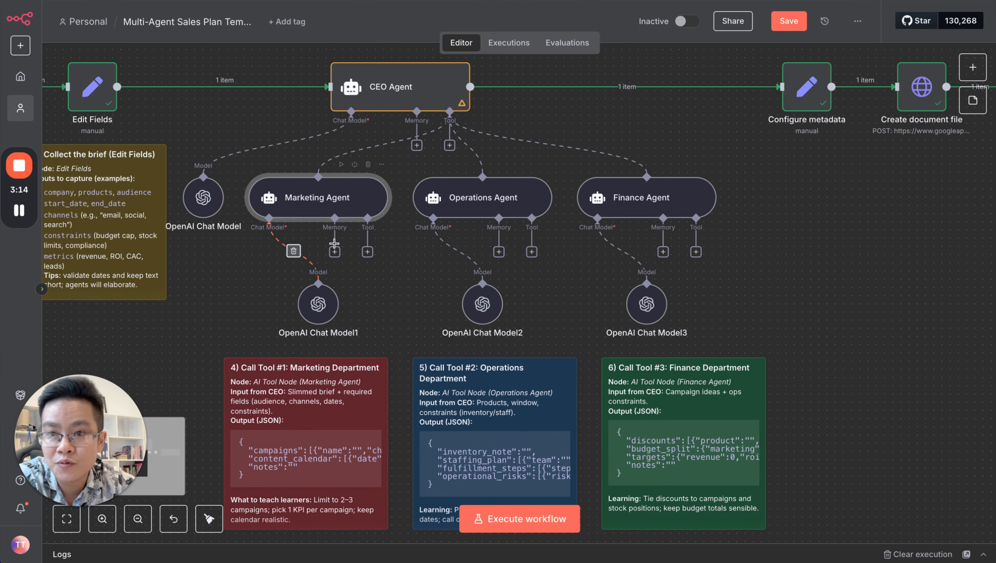
{"action": "double_click", "coordinate": [330, 197]}
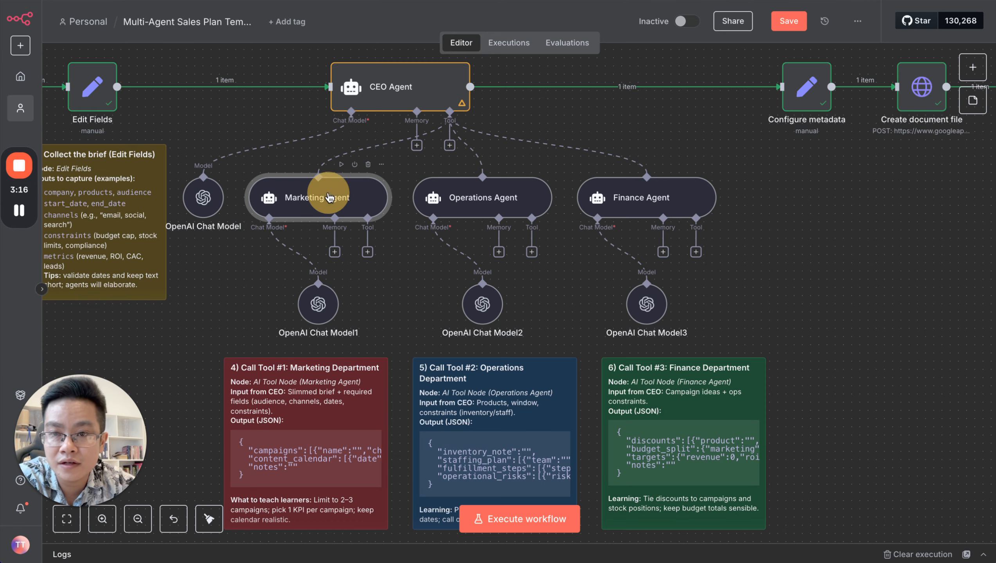
{"action": "left_click", "coordinate": [762, 8]}
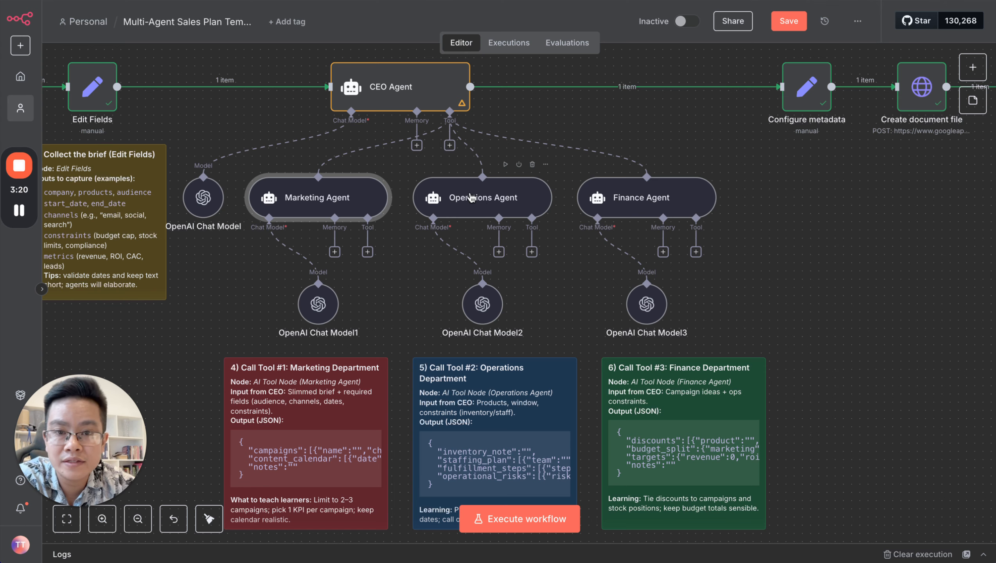
{"action": "double_click", "coordinate": [332, 201]}
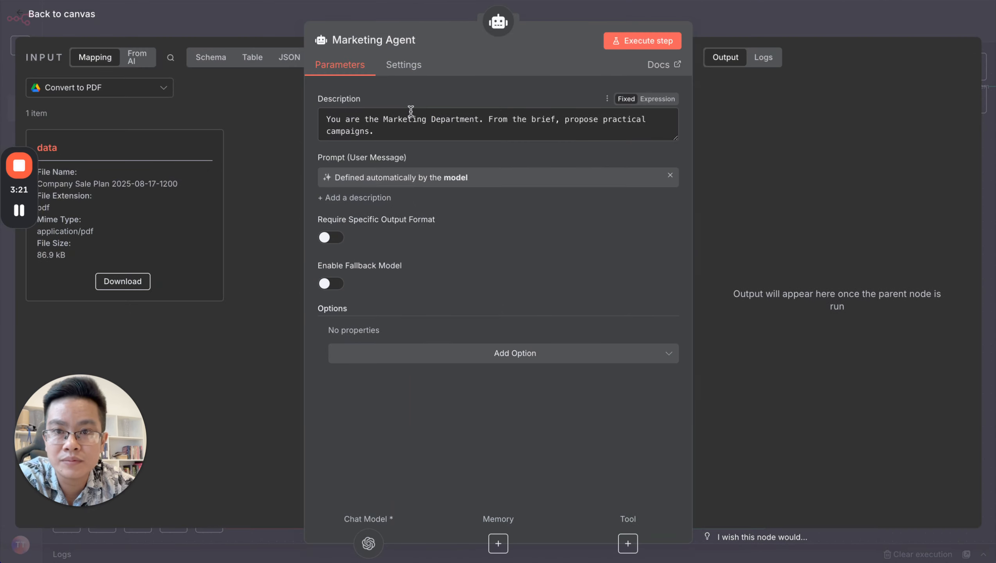
{"action": "left_click", "coordinate": [773, 26]}
- Open the Operations Agent and Finance Agent nodes in turn to check their descriptions
{"action": "double_click", "coordinate": [483, 204]}
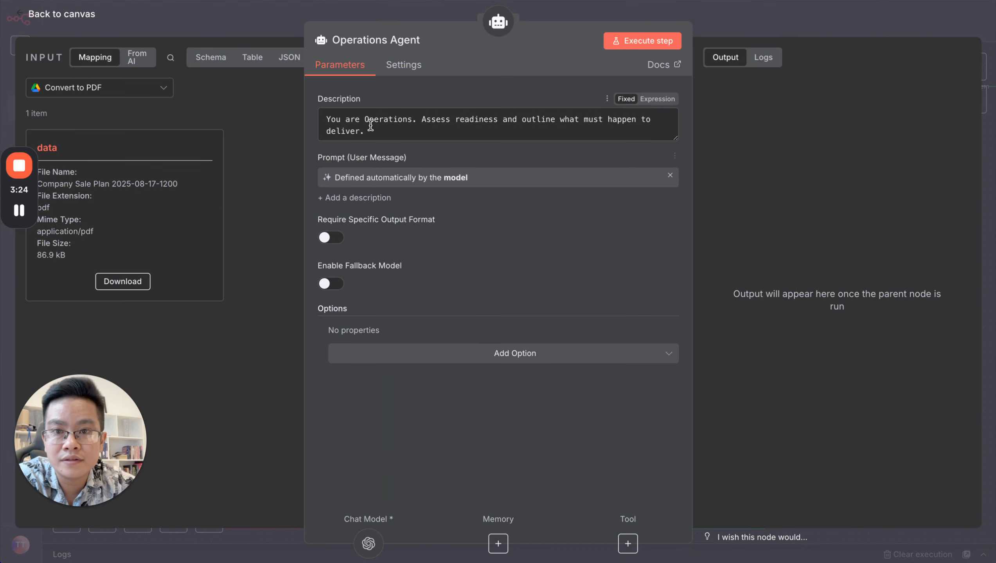
{"action": "left_click", "coordinate": [779, 37]}
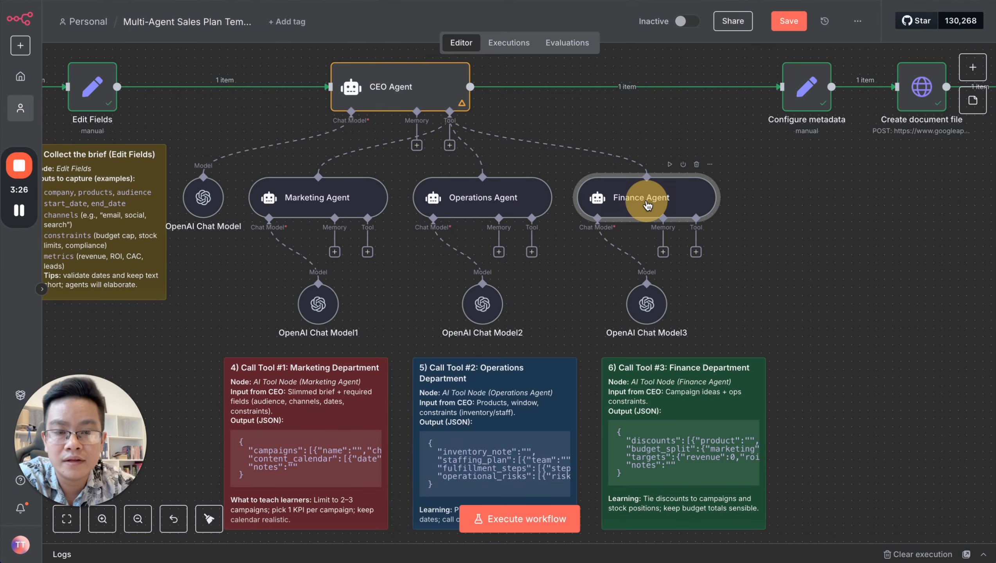
{"action": "double_click", "coordinate": [648, 196]}
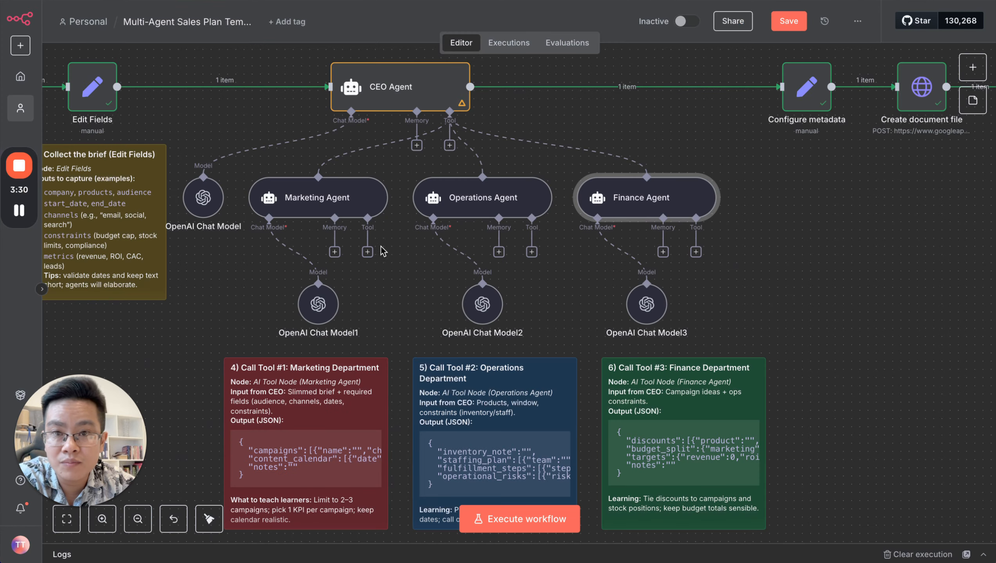
- Examine how the CEO Agent connects to its department agents and to the chain from Configure metadata to Upload a file
{"action": "scroll", "coordinate": [385, 184], "scroll_direction": "up", "scroll_amount": 3}
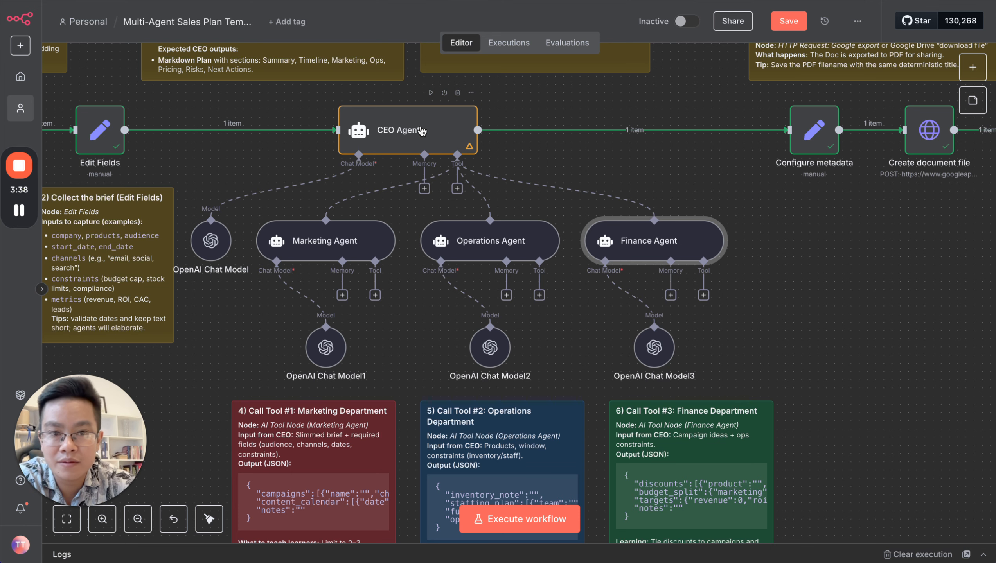
{"action": "scroll", "coordinate": [402, 257], "scroll_direction": "down", "scroll_amount": 1}
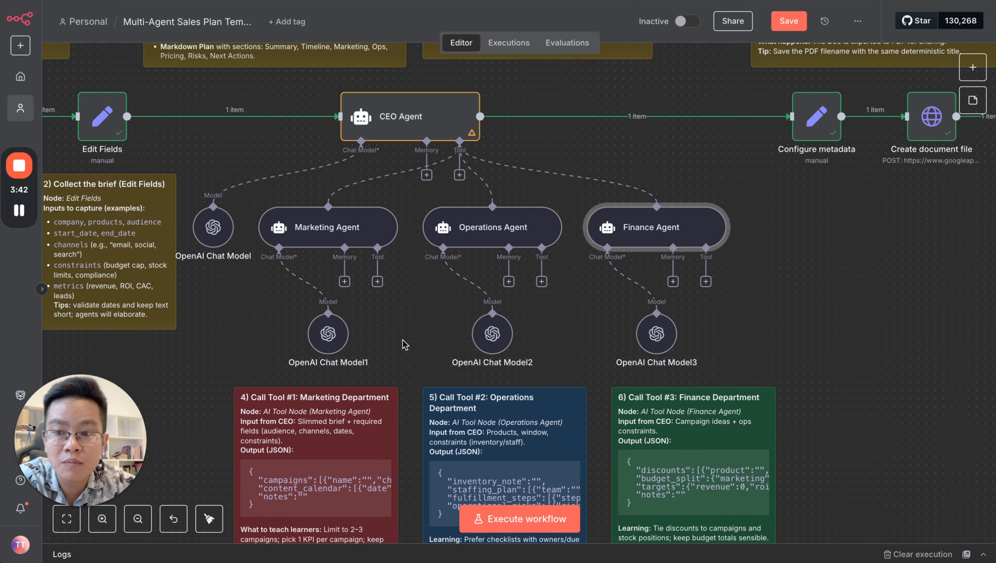
{"action": "scroll", "coordinate": [404, 342], "scroll_direction": "up", "scroll_amount": 2}
{"action": "scroll", "coordinate": [571, 228], "scroll_direction": "right", "scroll_amount": 5}
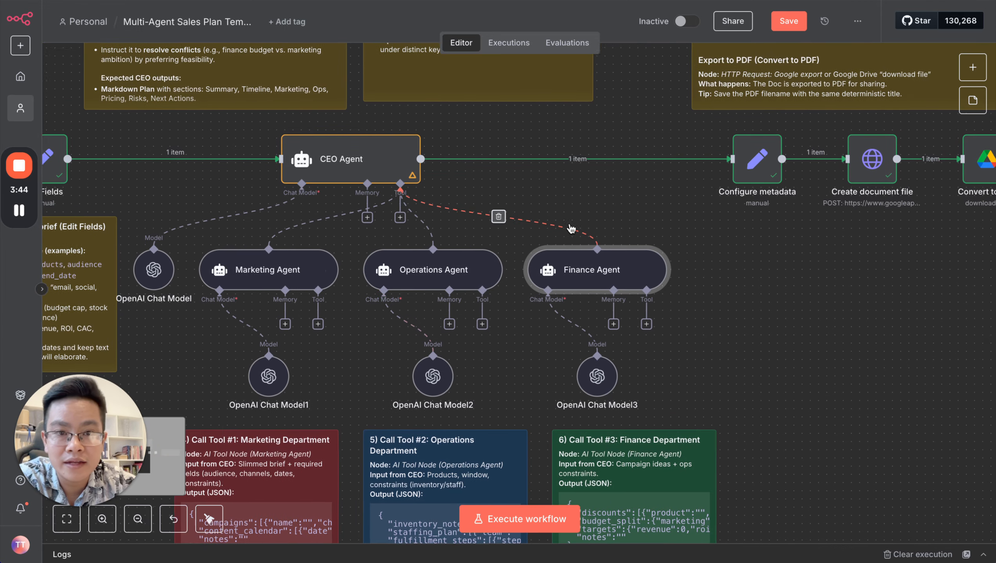
{"action": "scroll", "coordinate": [571, 228], "scroll_direction": "right", "scroll_amount": 5}
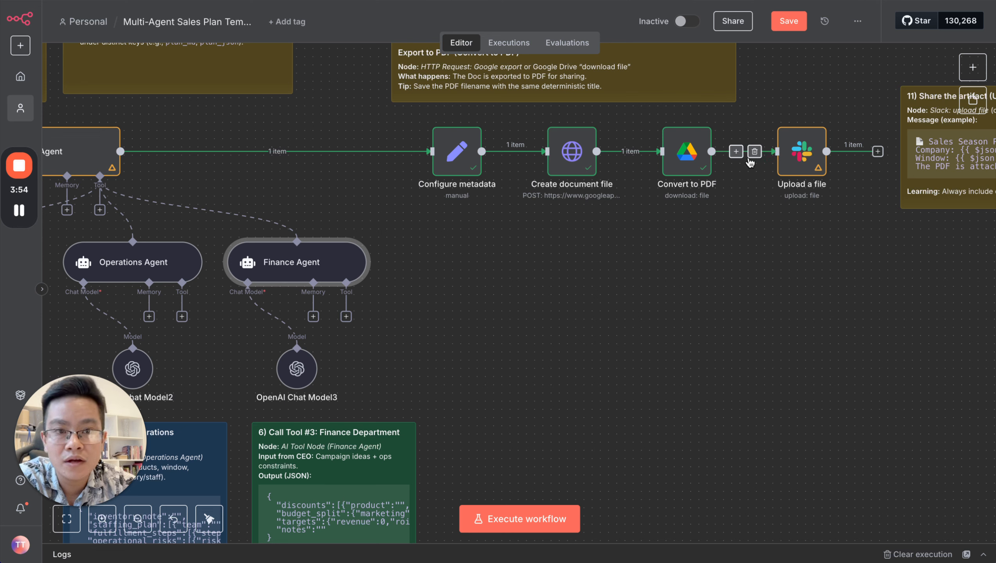
{"action": "left_click", "coordinate": [837, 112]}
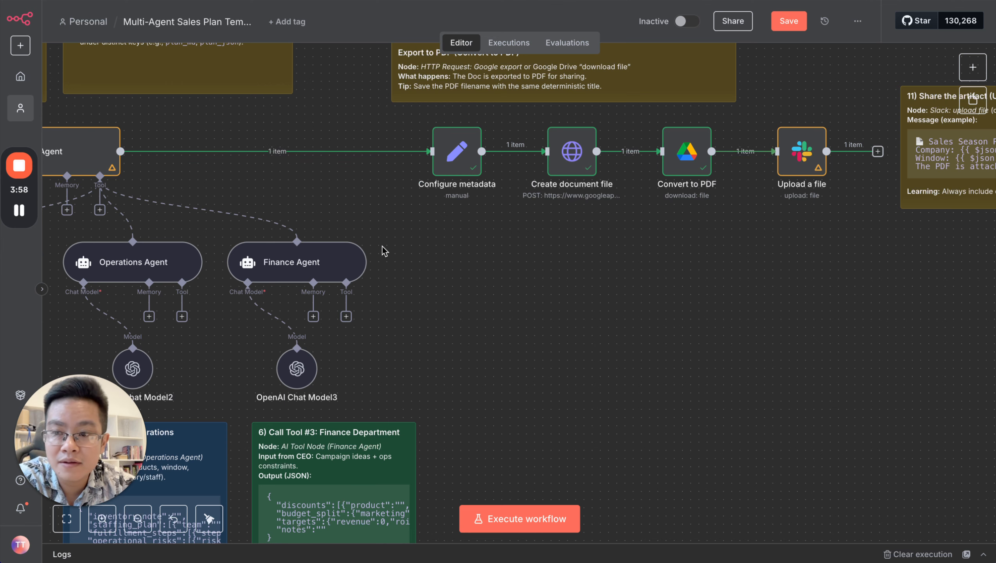
- Review the whole workflow from the manual trigger and Edit Fields through the agents, their memory and tool slots, to the upload node
{"action": "scroll", "coordinate": [382, 252], "scroll_direction": "down", "scroll_amount": 1}
{"action": "scroll", "coordinate": [383, 252], "scroll_direction": "left", "scroll_amount": 1}
{"action": "scroll", "coordinate": [383, 251], "scroll_direction": "left", "scroll_amount": 10}
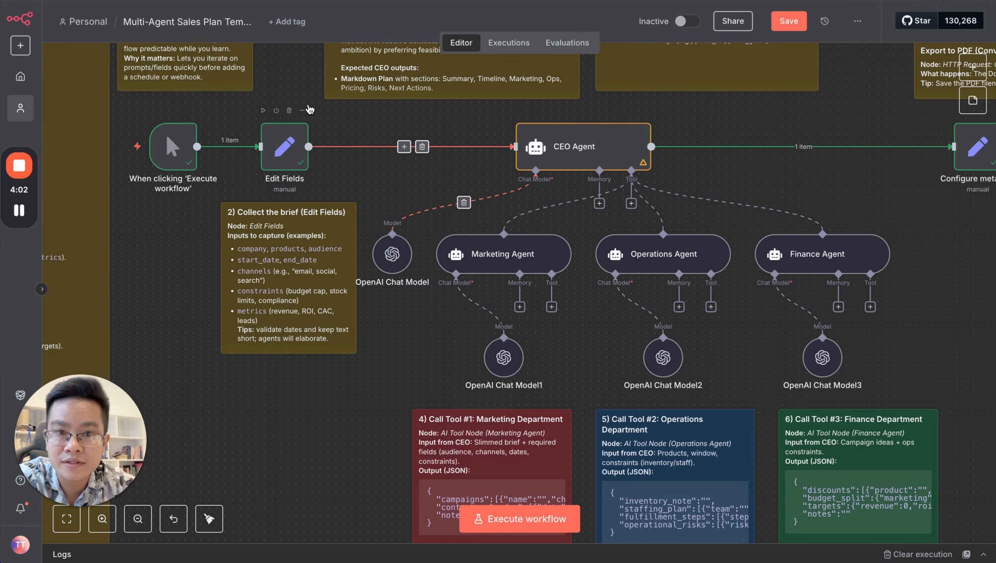
{"action": "scroll", "coordinate": [306, 101], "scroll_direction": "right", "scroll_amount": 2}
{"action": "scroll", "coordinate": [306, 102], "scroll_direction": "down", "scroll_amount": 1}
{"action": "scroll", "coordinate": [311, 108], "scroll_direction": "right", "scroll_amount": 5}
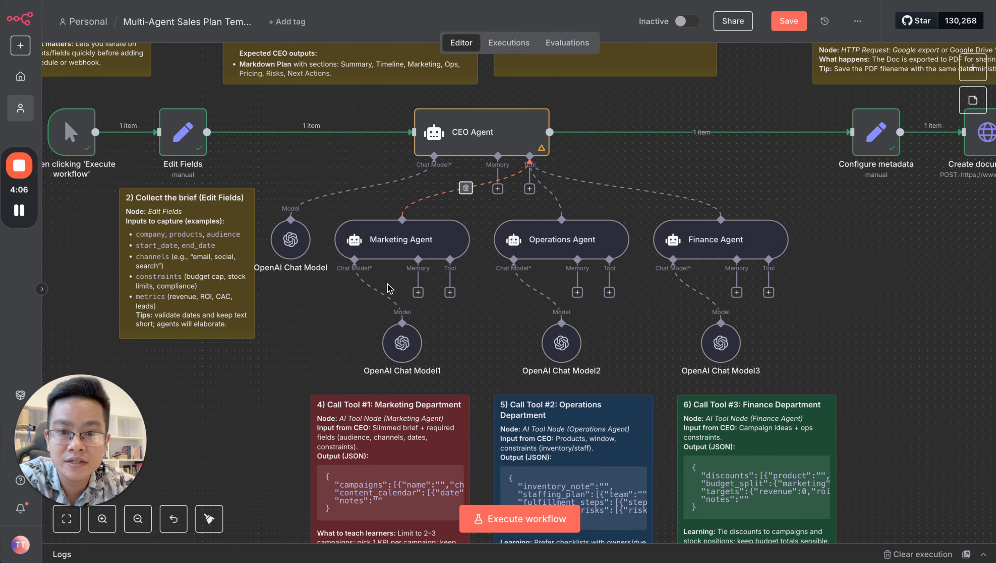
{"action": "scroll", "coordinate": [432, 248], "scroll_direction": "right", "scroll_amount": 3}
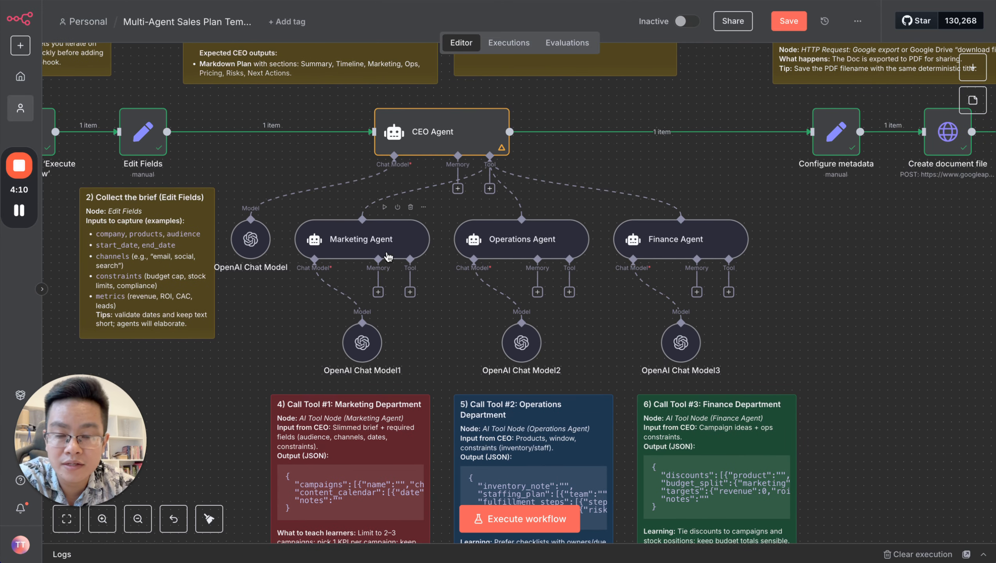
{"action": "scroll", "coordinate": [360, 260], "scroll_direction": "down", "scroll_amount": 1}
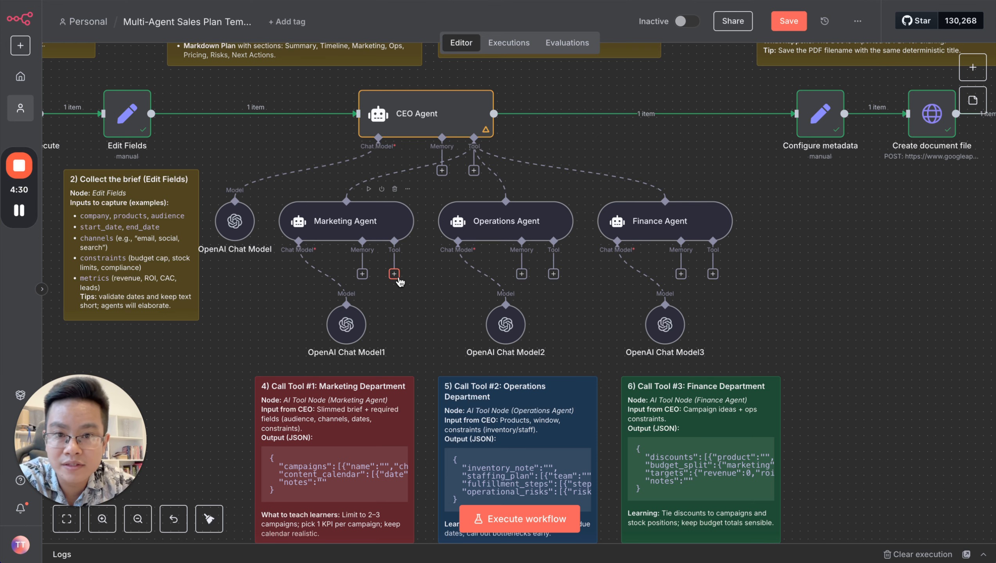
{"action": "scroll", "coordinate": [399, 281], "scroll_direction": "right", "scroll_amount": 5}
{"action": "scroll", "coordinate": [399, 281], "scroll_direction": "down", "scroll_amount": 3}
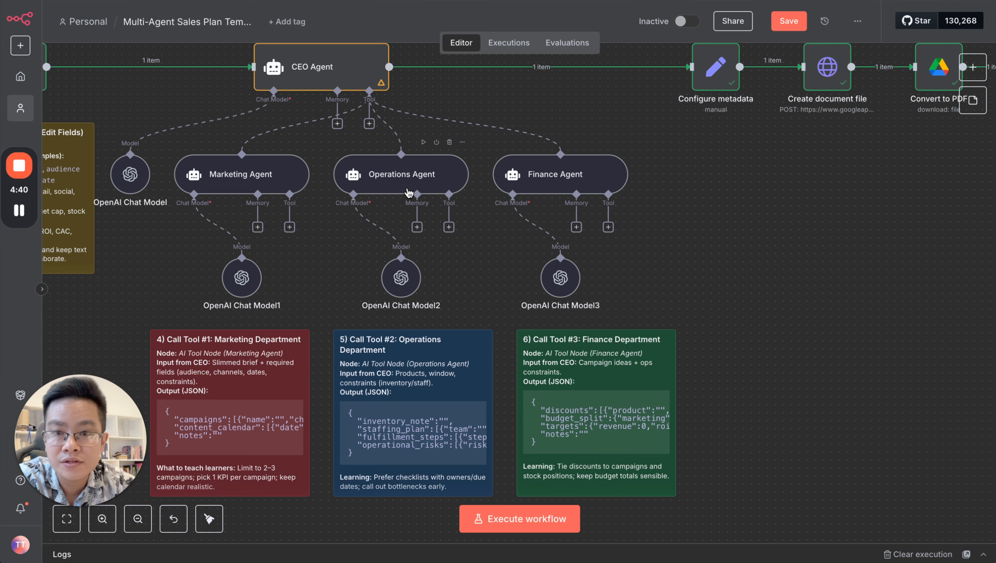
{"action": "scroll", "coordinate": [408, 193], "scroll_direction": "up", "scroll_amount": 2}
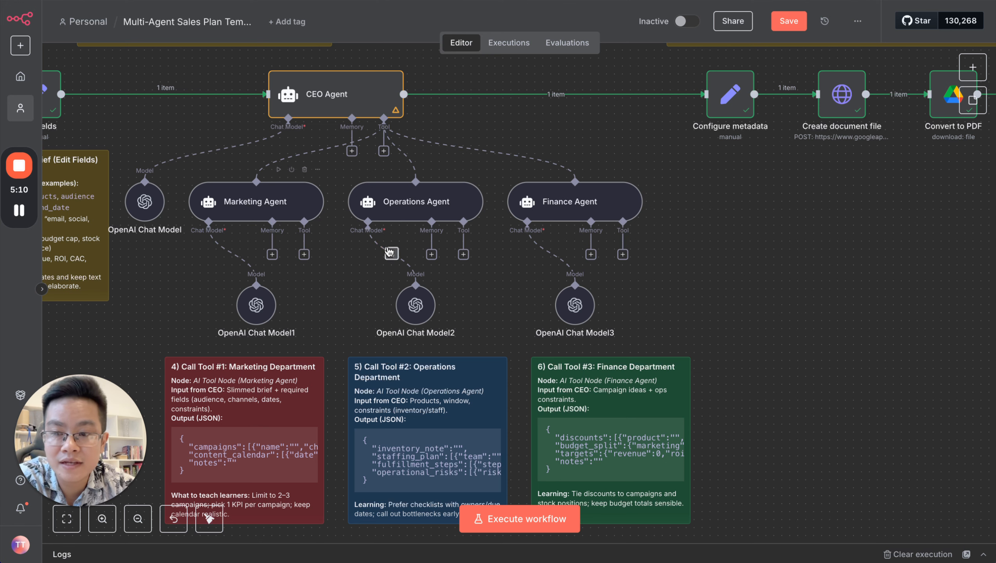
{"action": "scroll", "coordinate": [449, 241], "scroll_direction": "right", "scroll_amount": 15}
{"action": "scroll", "coordinate": [449, 242], "scroll_direction": "left", "scroll_amount": 3}
{"action": "scroll", "coordinate": [449, 241], "scroll_direction": "up", "scroll_amount": 3}
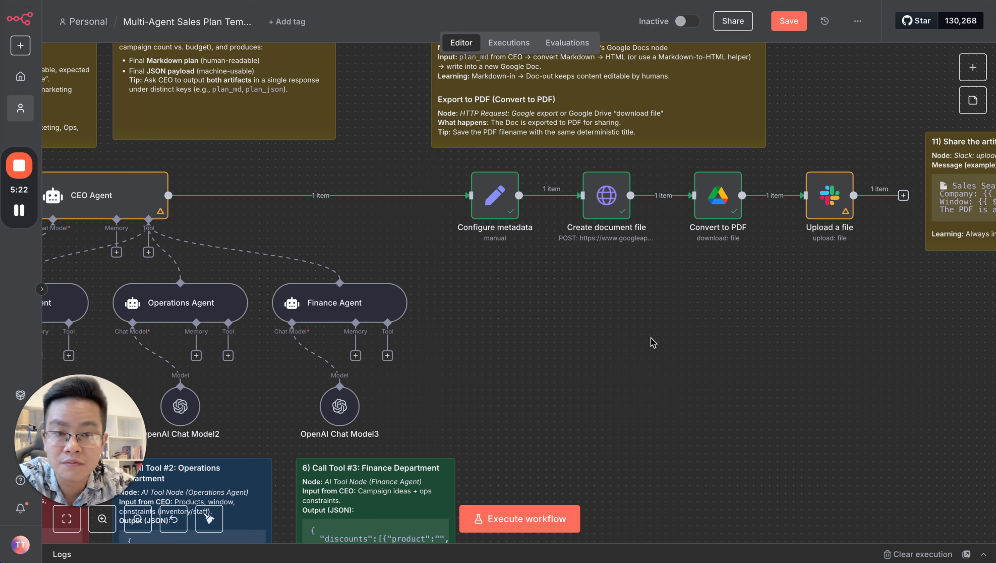
- Execute the sales plan workflow from its manual trigger
{"action": "scroll", "coordinate": [653, 341], "scroll_direction": "up", "scroll_amount": 1}
{"action": "scroll", "coordinate": [653, 342], "scroll_direction": "left", "scroll_amount": 8}
{"action": "scroll", "coordinate": [653, 342], "scroll_direction": "down", "scroll_amount": 4}
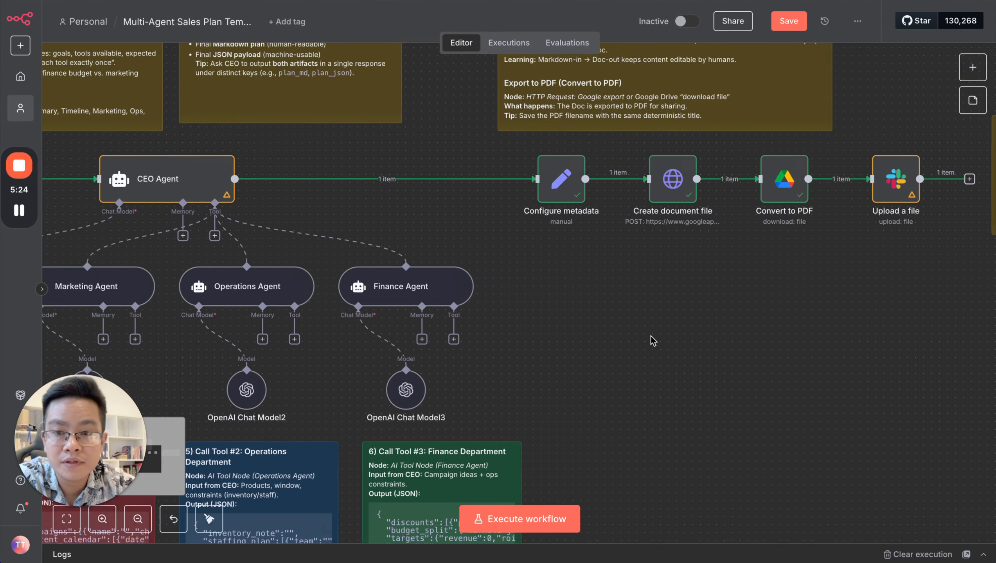
{"action": "scroll", "coordinate": [651, 341], "scroll_direction": "left", "scroll_amount": 5}
{"action": "scroll", "coordinate": [651, 342], "scroll_direction": "up", "scroll_amount": 4}
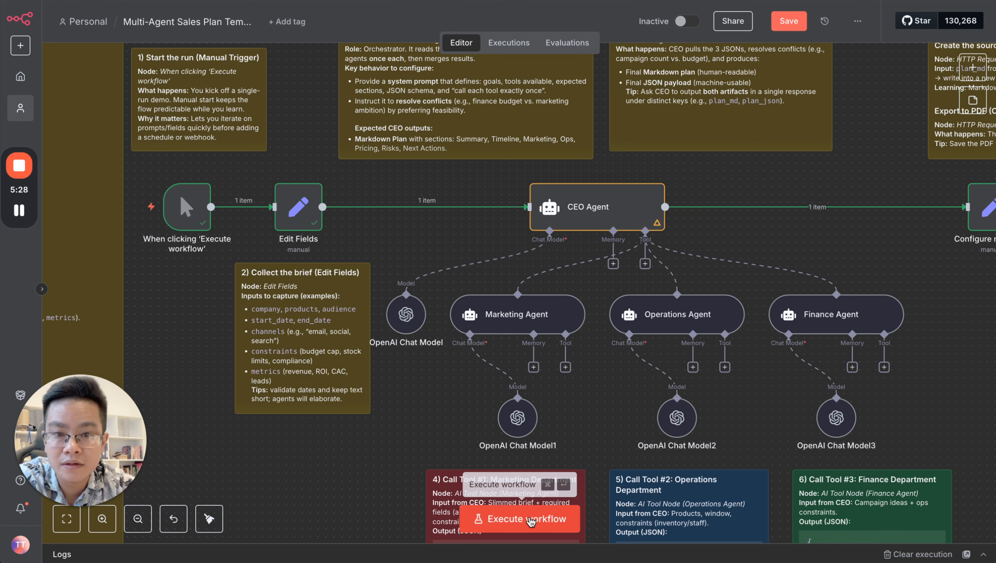
{"action": "left_click", "coordinate": [531, 520]}
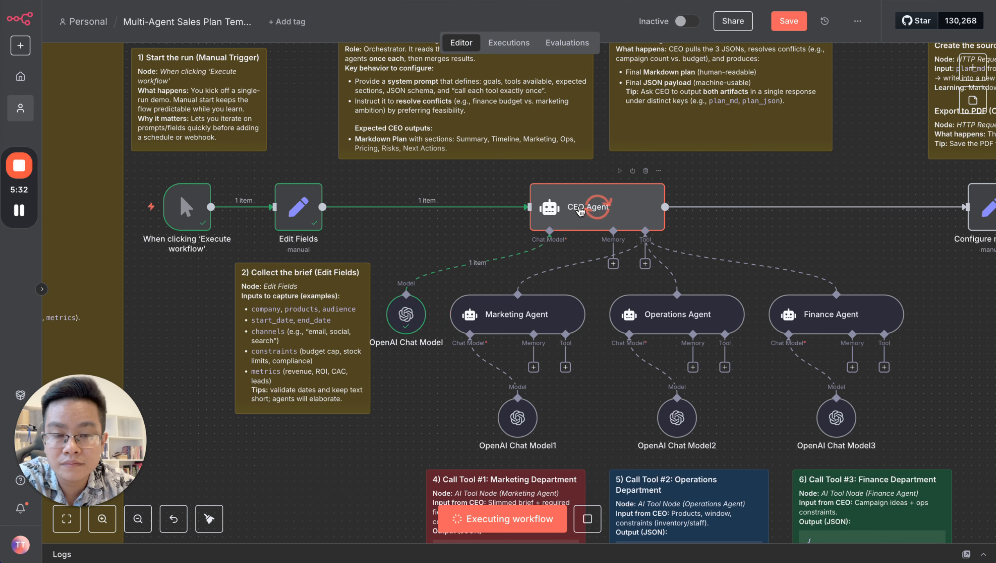
- Follow the running agents, and open and enlarge the execution logs to view the CEO Agent's input fields
{"action": "scroll", "coordinate": [579, 212], "scroll_direction": "down", "scroll_amount": 5}
{"action": "scroll", "coordinate": [579, 212], "scroll_direction": "right", "scroll_amount": 5}
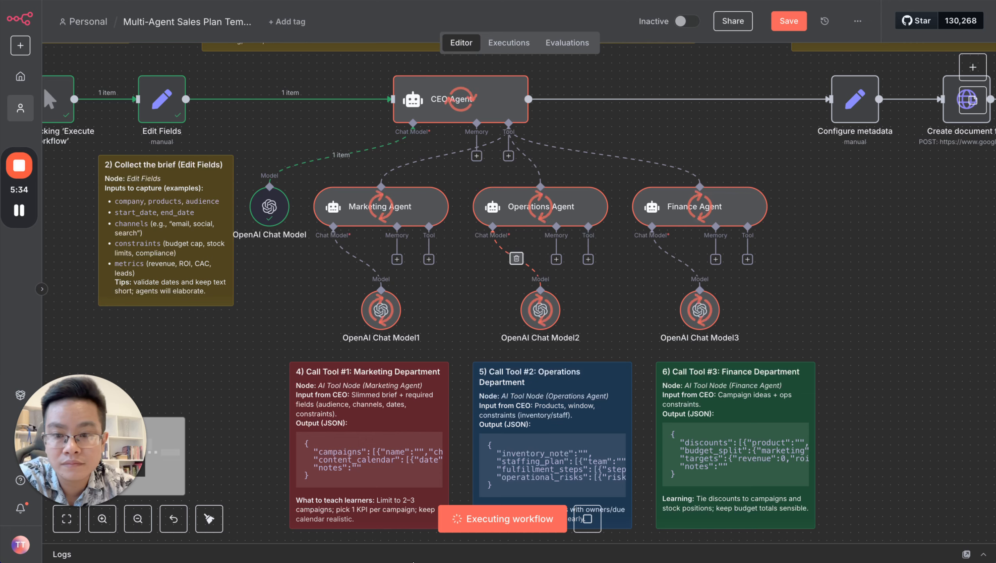
{"action": "left_click", "coordinate": [389, 550]}
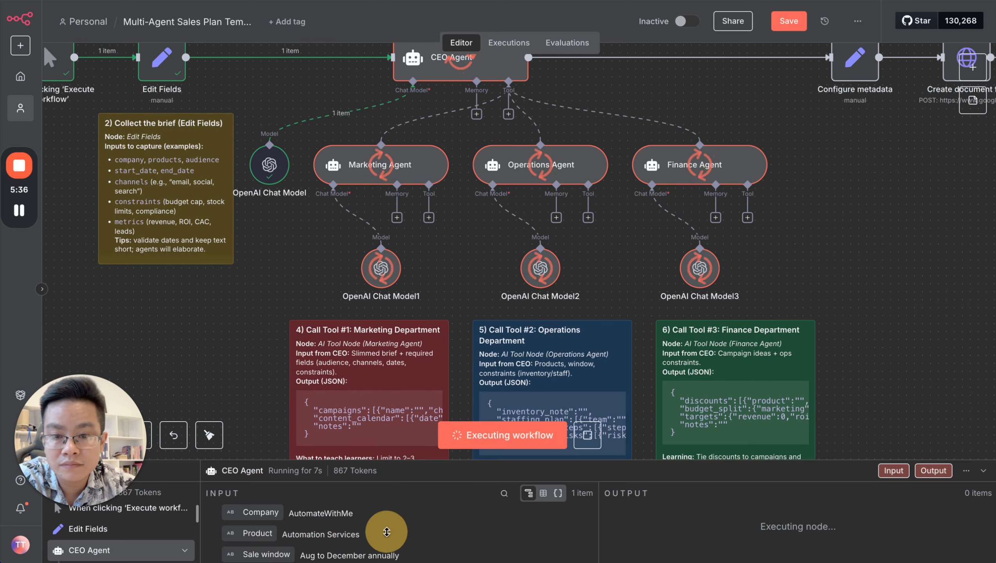
{"action": "left_click_drag", "start_coordinate": [405, 460], "coordinate": [407, 353]}
{"action": "scroll", "coordinate": [465, 203], "scroll_direction": "up", "scroll_amount": 4}
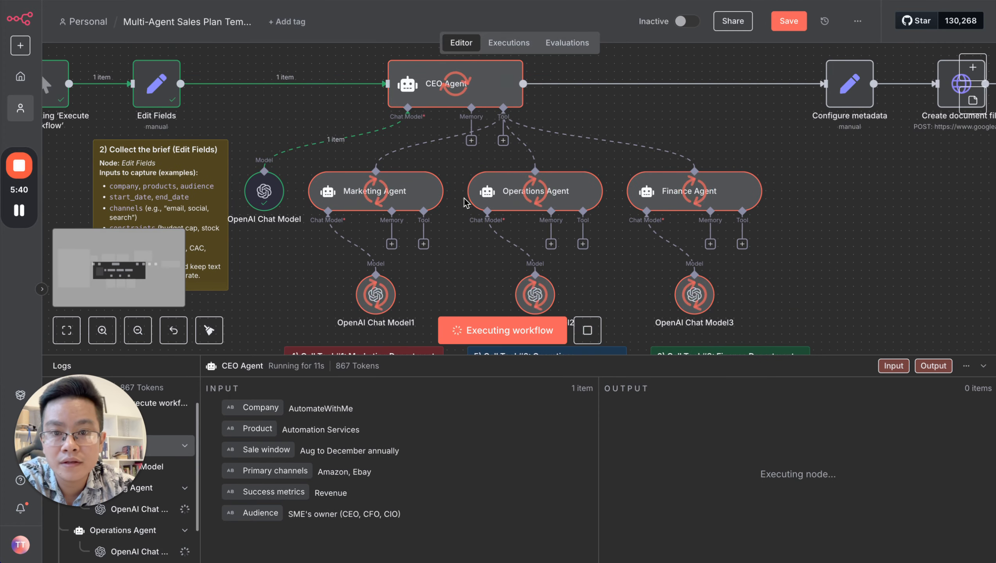
- Select the Marketing Agent on the canvas to inspect its logged input prompt and campaign output
{"action": "scroll", "coordinate": [465, 203], "scroll_direction": "up", "scroll_amount": 2}
{"action": "scroll", "coordinate": [465, 203], "scroll_direction": "left", "scroll_amount": 3}
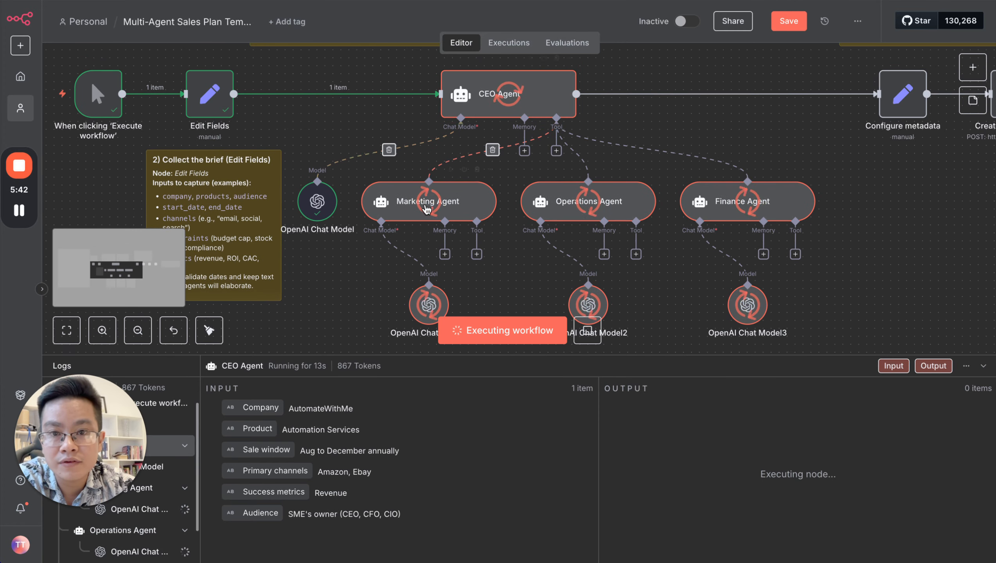
{"action": "left_click", "coordinate": [439, 204]}
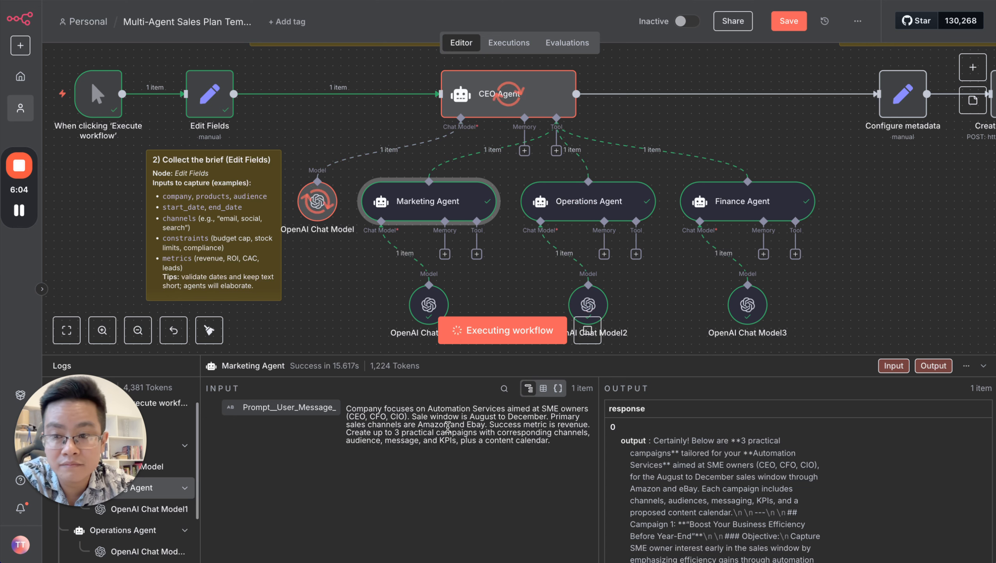
- Inspect the logged input prompts and responses of the Operations Agent and the Finance Agent
{"action": "scroll", "coordinate": [428, 205], "scroll_direction": "right", "scroll_amount": 5}
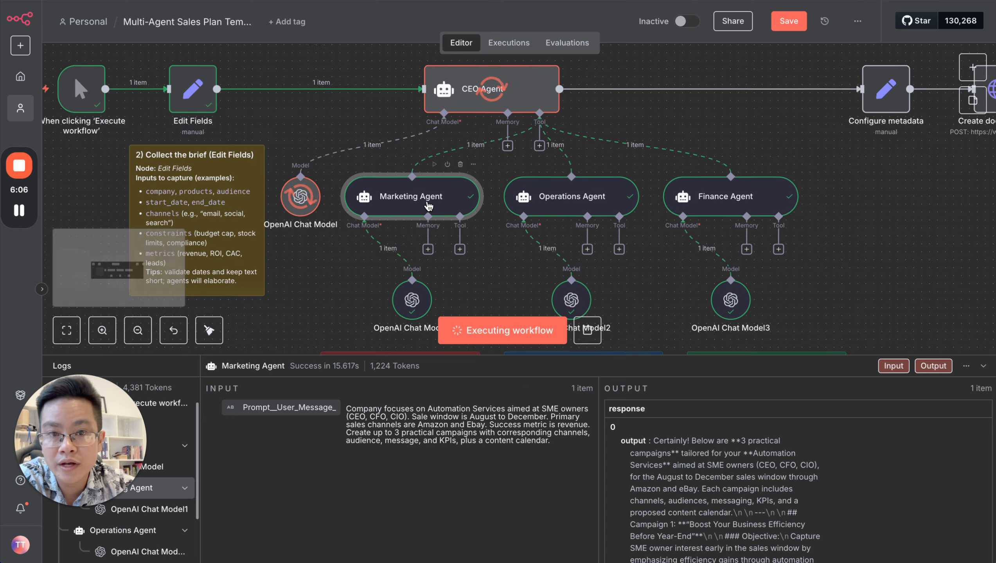
{"action": "left_click", "coordinate": [427, 203]}
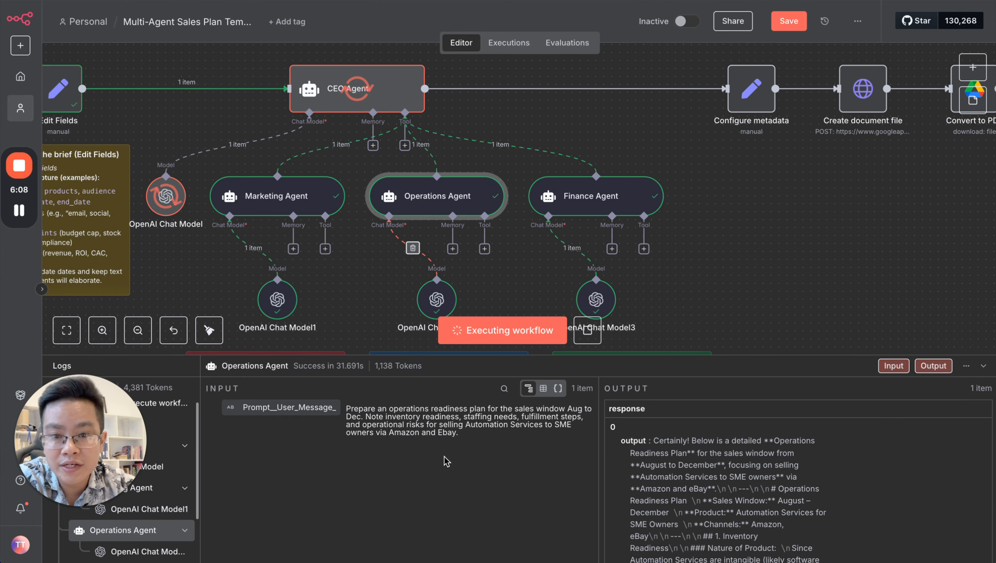
{"action": "left_click_drag", "start_coordinate": [348, 408], "coordinate": [453, 441]}
{"action": "left_click", "coordinate": [448, 434]}
{"action": "left_click", "coordinate": [587, 187]}
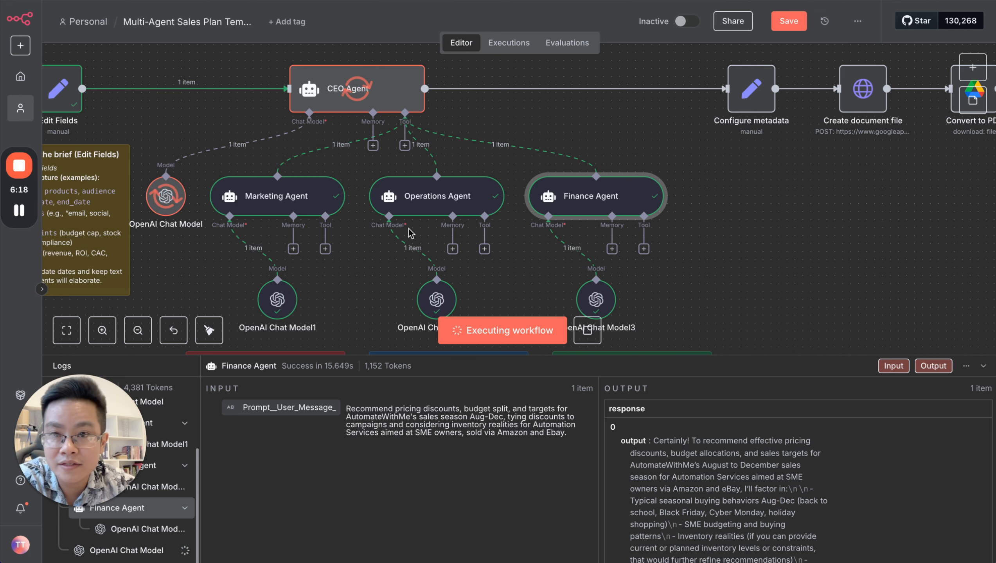
- Select the finished CEO Agent, enlarge the logs area, and read through its consolidated sales plan output
{"action": "mouse_move", "coordinate": [346, 154]}
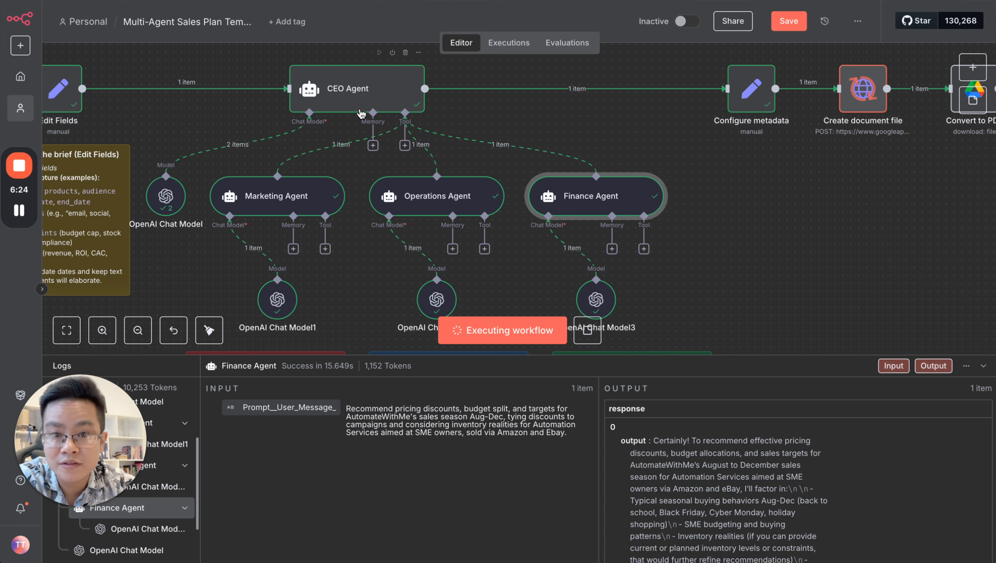
{"action": "scroll", "coordinate": [532, 236], "scroll_direction": "down", "scroll_amount": 1}
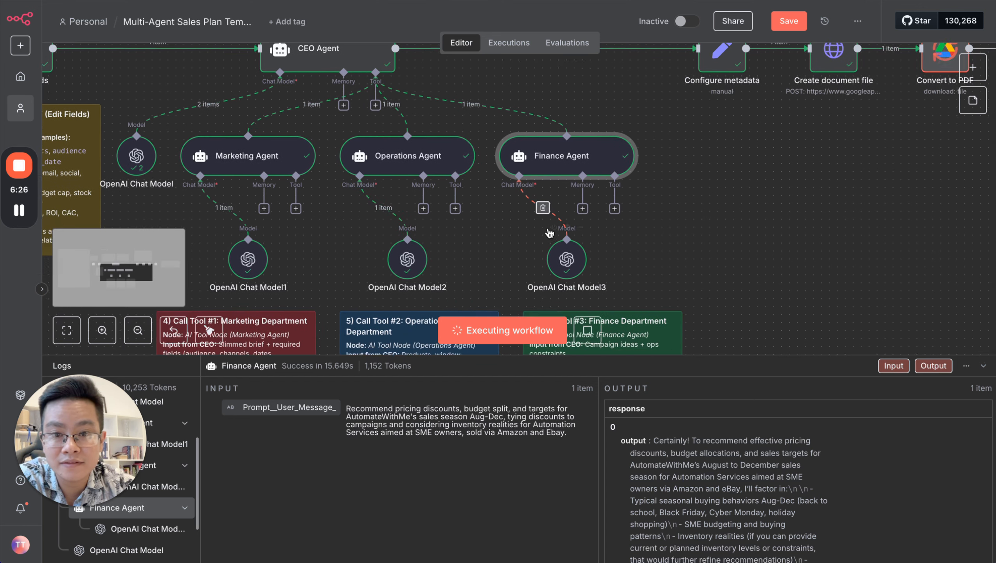
{"action": "scroll", "coordinate": [548, 228], "scroll_direction": "right", "scroll_amount": 5}
{"action": "scroll", "coordinate": [548, 229], "scroll_direction": "up", "scroll_amount": 2}
{"action": "left_click", "coordinate": [181, 118]}
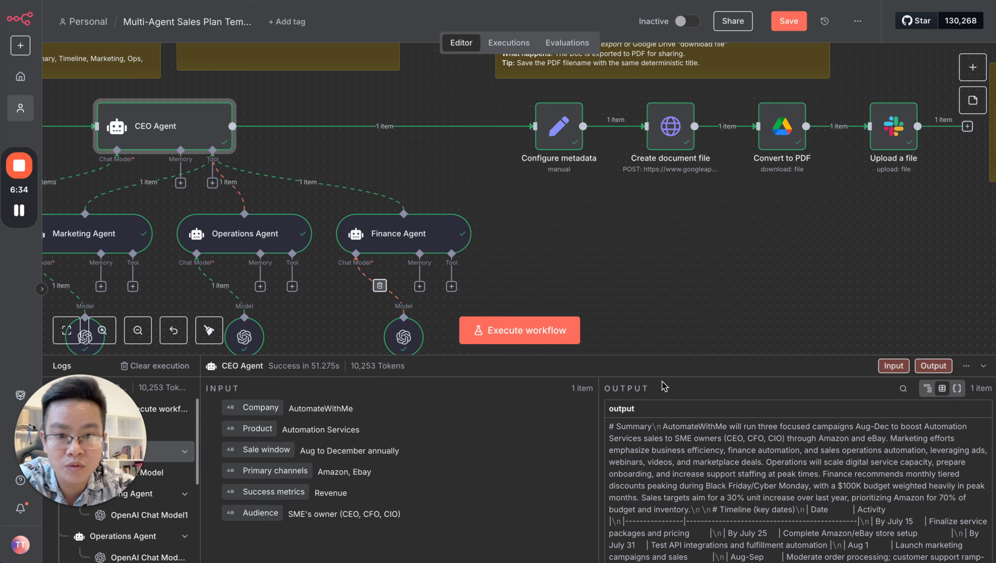
{"action": "left_click_drag", "start_coordinate": [663, 356], "coordinate": [655, 268]}
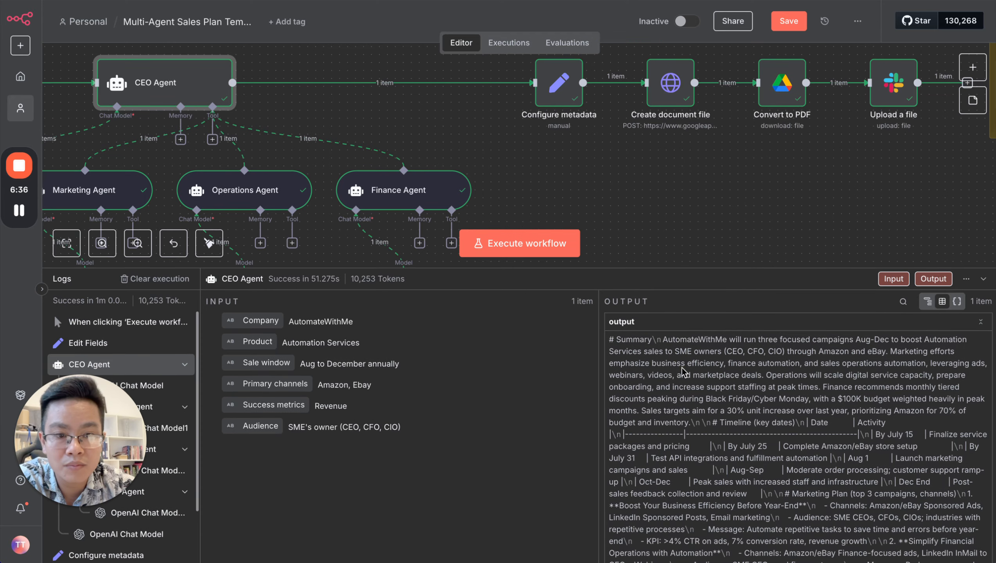
{"action": "scroll", "coordinate": [684, 372], "scroll_direction": "down", "scroll_amount": 3}
{"action": "scroll", "coordinate": [684, 373], "scroll_direction": "up", "scroll_amount": 3}
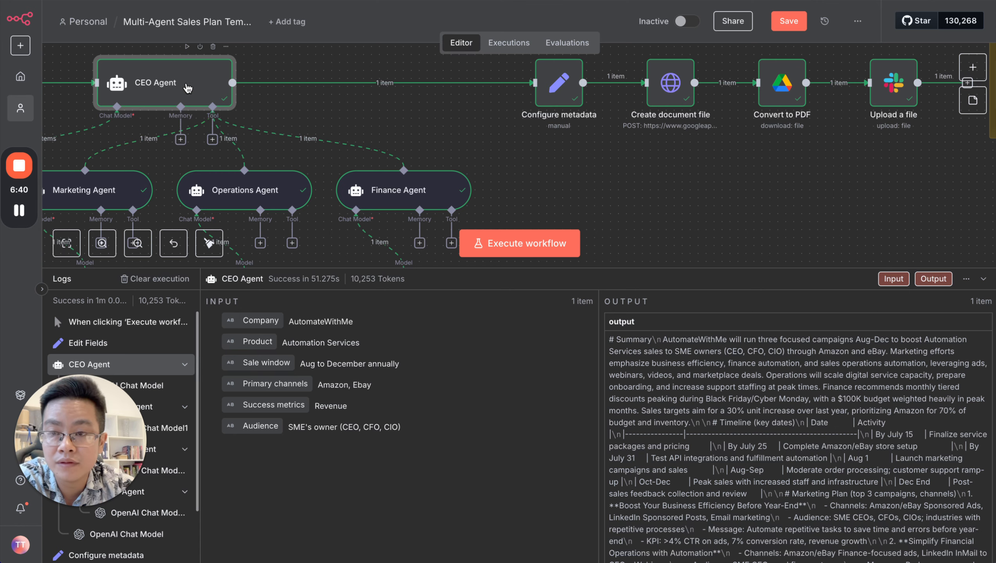
- Open the CEO Agent node to review its prompt, system message and JSON output, and return to the canvas
{"action": "double_click", "coordinate": [186, 92]}
{"action": "scroll", "coordinate": [339, 221], "scroll_direction": "down", "scroll_amount": 3}
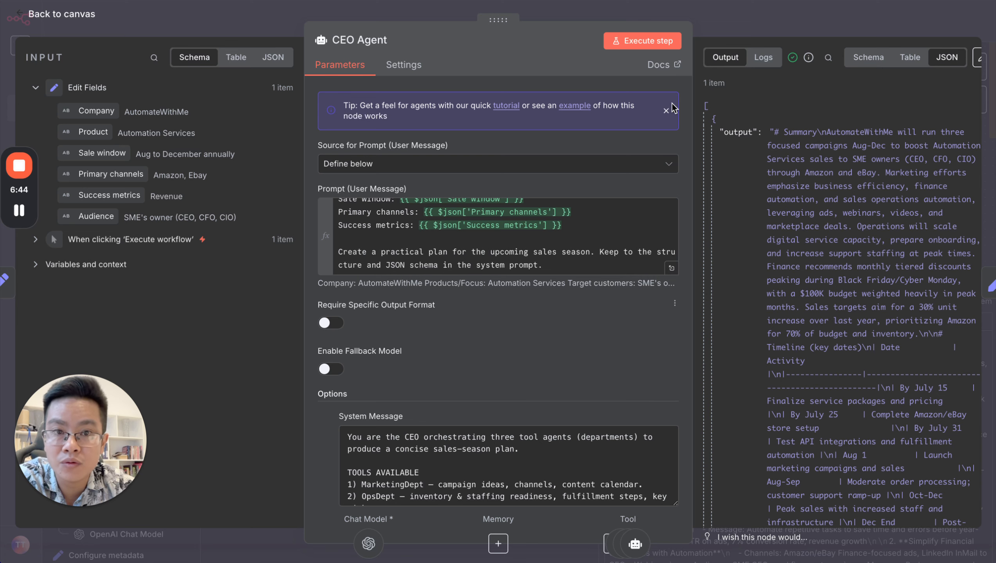
{"action": "left_click", "coordinate": [749, 11]}
- Open the Convert to PDF node to check its conversion settings and output file details, and return to the canvas
{"action": "scroll", "coordinate": [637, 222], "scroll_direction": "up", "scroll_amount": 5}
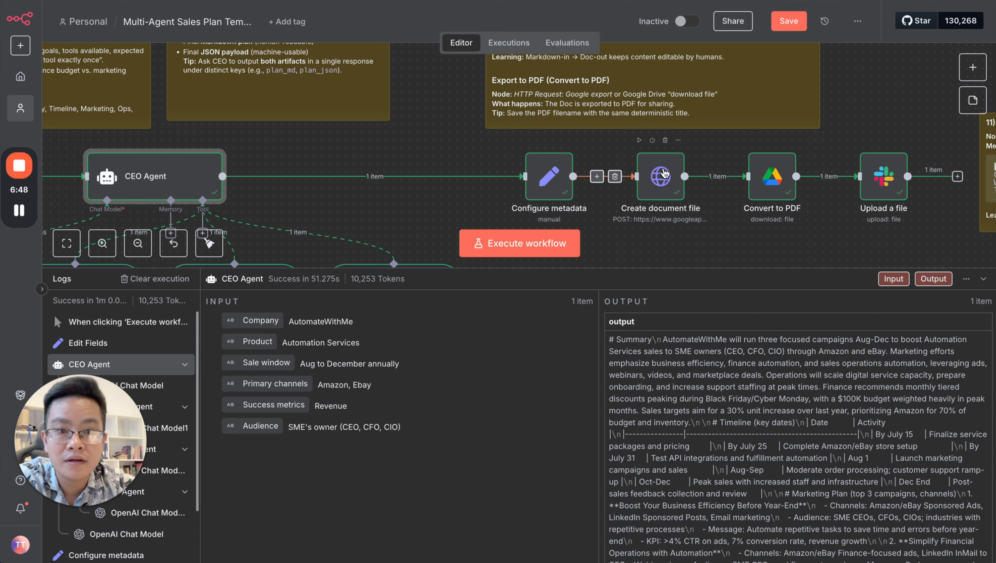
{"action": "left_click", "coordinate": [771, 176]}
{"action": "double_click", "coordinate": [772, 176]}
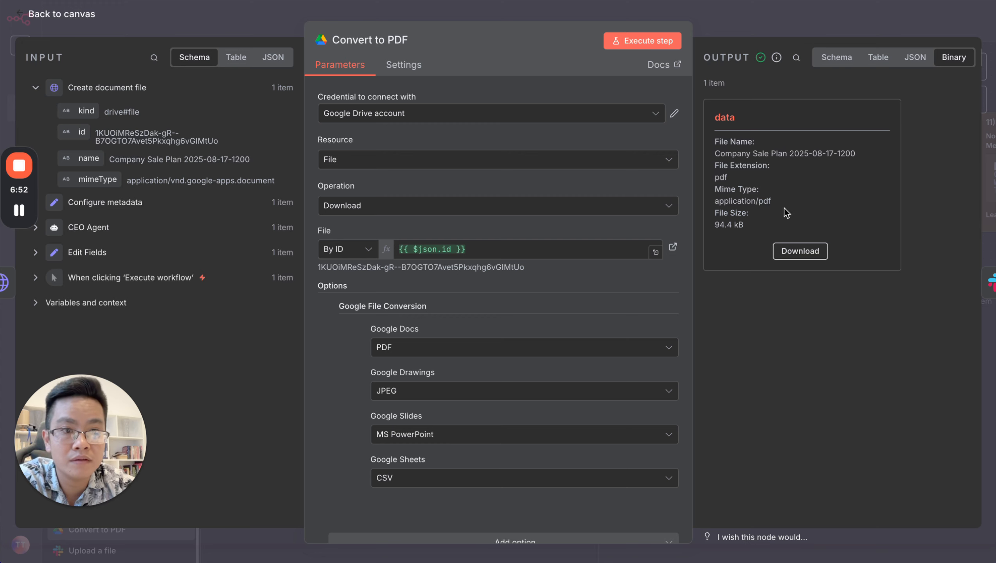
{"action": "left_click", "coordinate": [796, 30]}
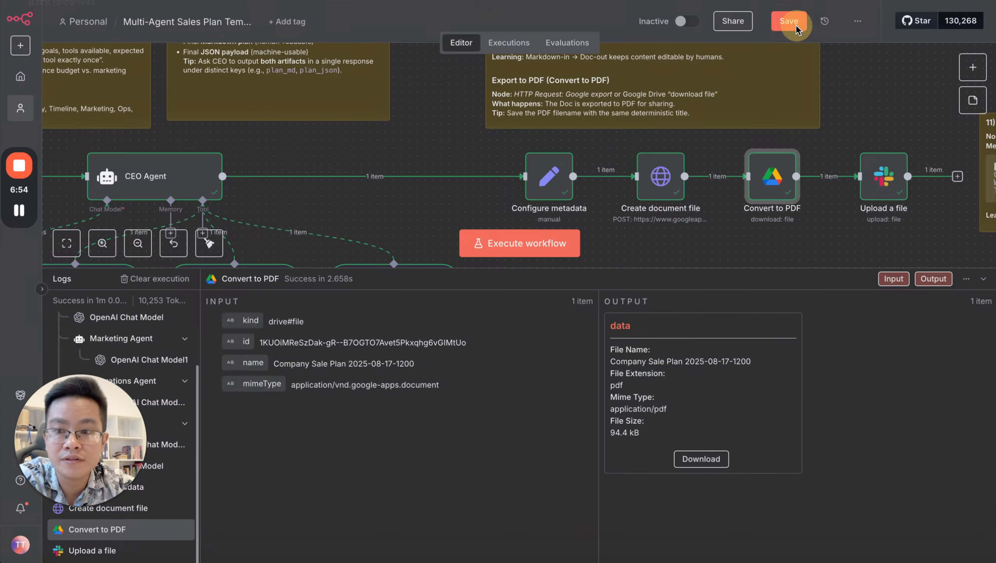
- Shrink the logs area to give the workflow canvas more room
{"action": "scroll", "coordinate": [566, 203], "scroll_direction": "down", "scroll_amount": 3}
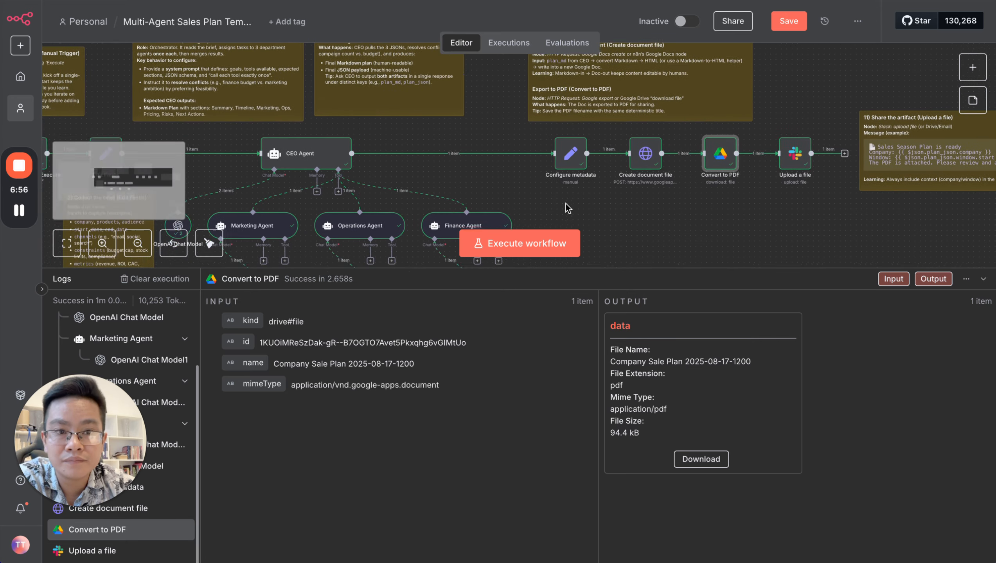
{"action": "scroll", "coordinate": [565, 203], "scroll_direction": "down", "scroll_amount": 5}
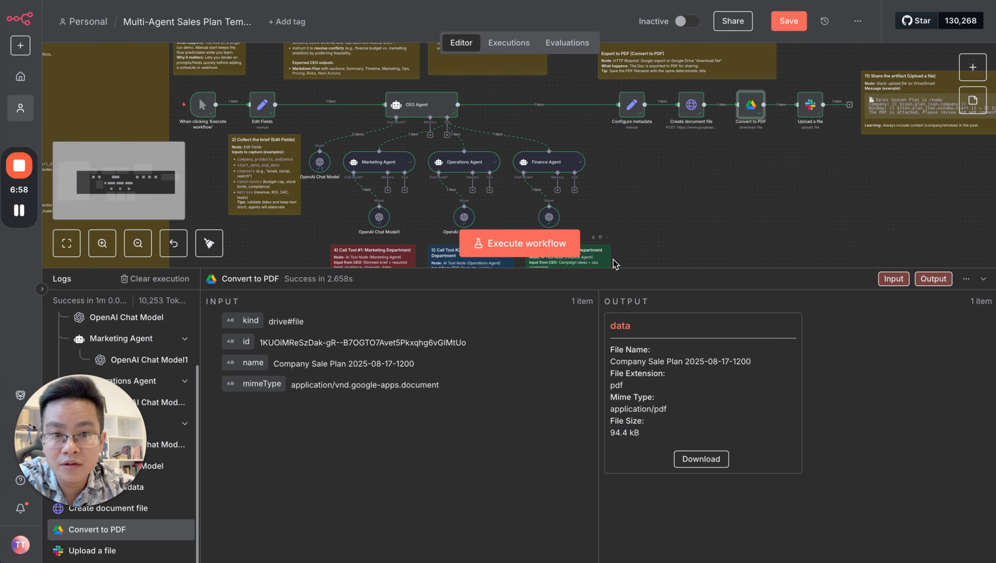
{"action": "left_click_drag", "start_coordinate": [632, 268], "coordinate": [628, 416]}
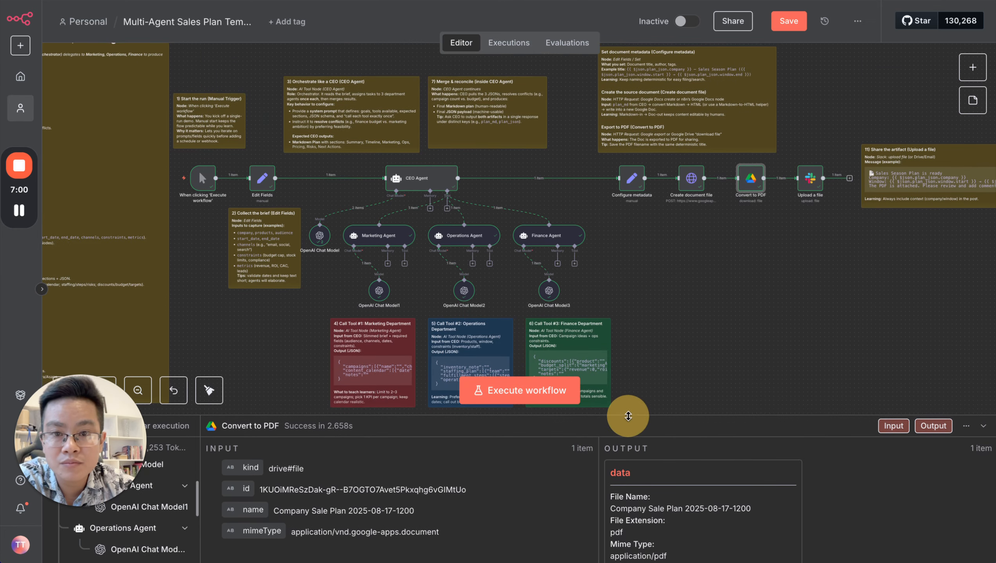
- Examine the executed workflow from the trigger through the CEO and department agents, their memory and tool slots, to the file upload
{"action": "scroll", "coordinate": [649, 269], "scroll_direction": "up", "scroll_amount": 5}
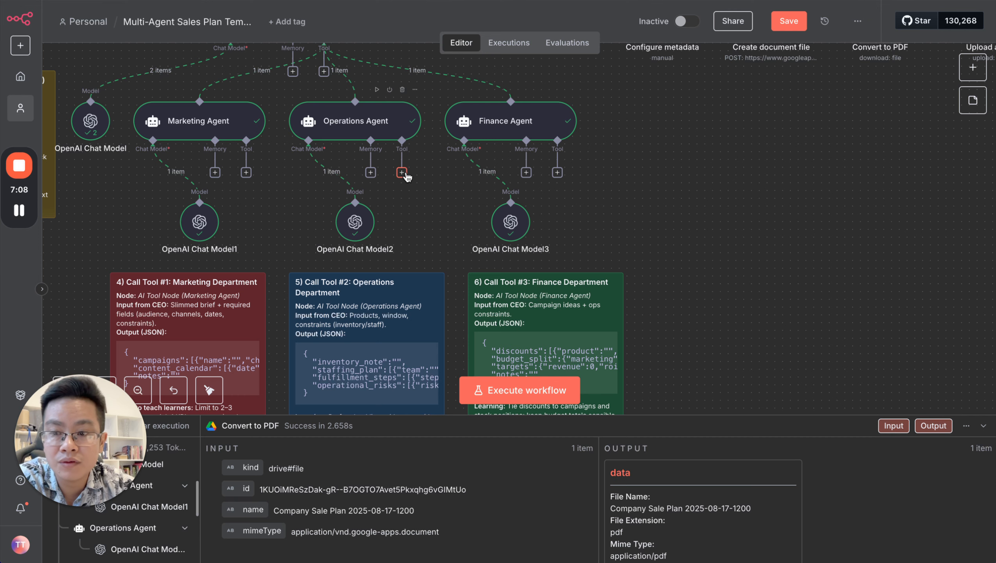
{"action": "scroll", "coordinate": [432, 209], "scroll_direction": "down", "scroll_amount": 5}
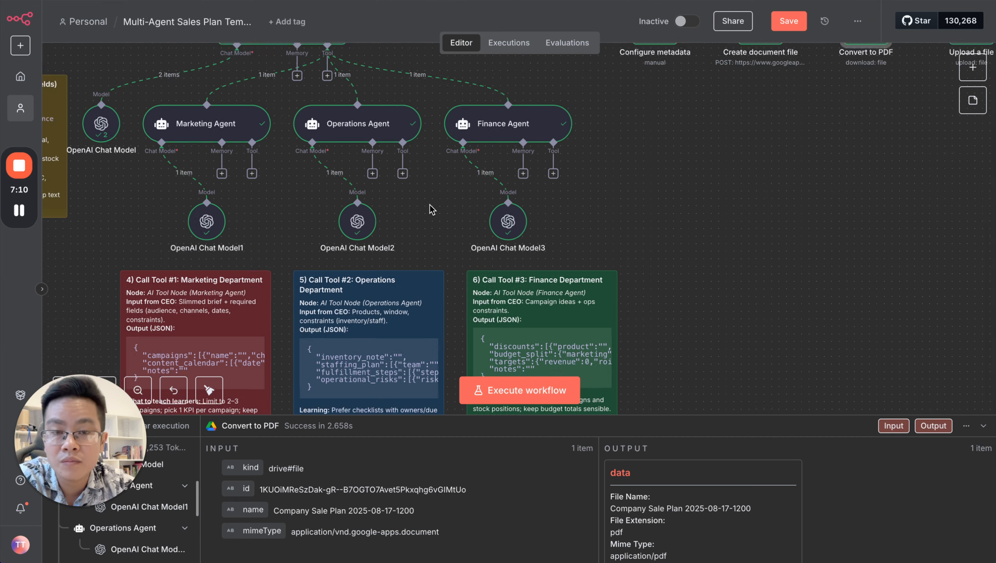
{"action": "scroll", "coordinate": [431, 209], "scroll_direction": "up", "scroll_amount": 4}
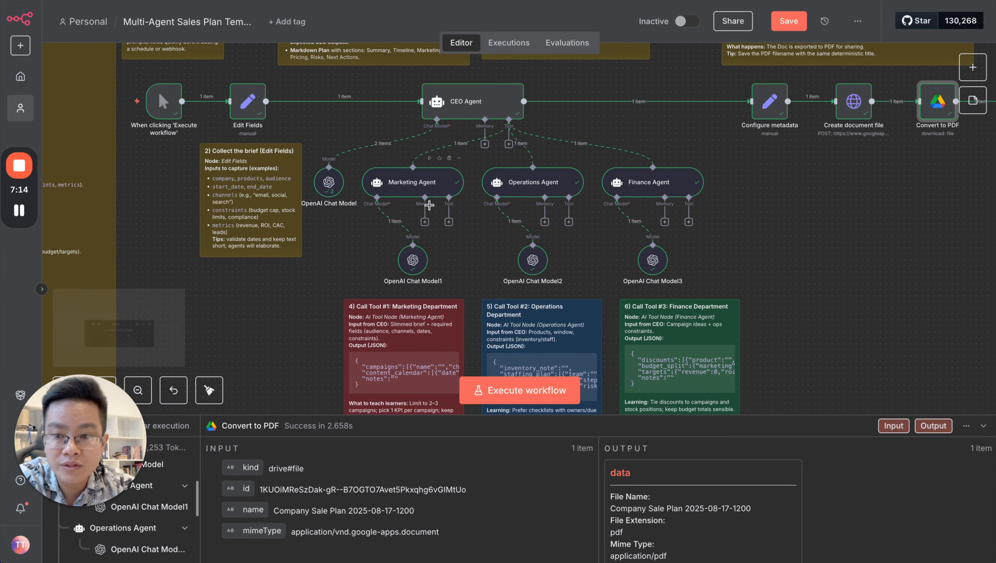
{"action": "scroll", "coordinate": [430, 207], "scroll_direction": "up", "scroll_amount": 1}
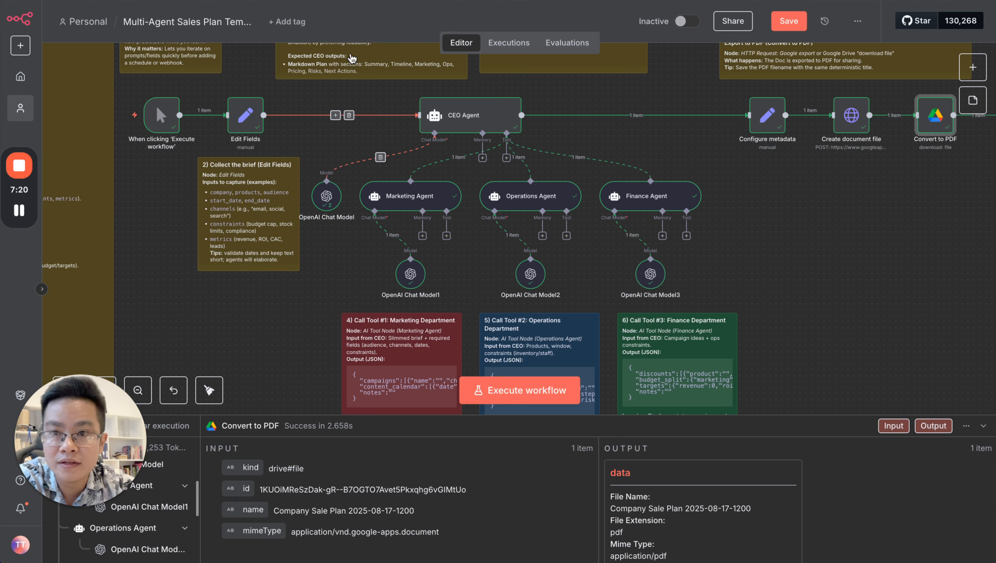
{"action": "mouse_move", "coordinate": [182, 114]}
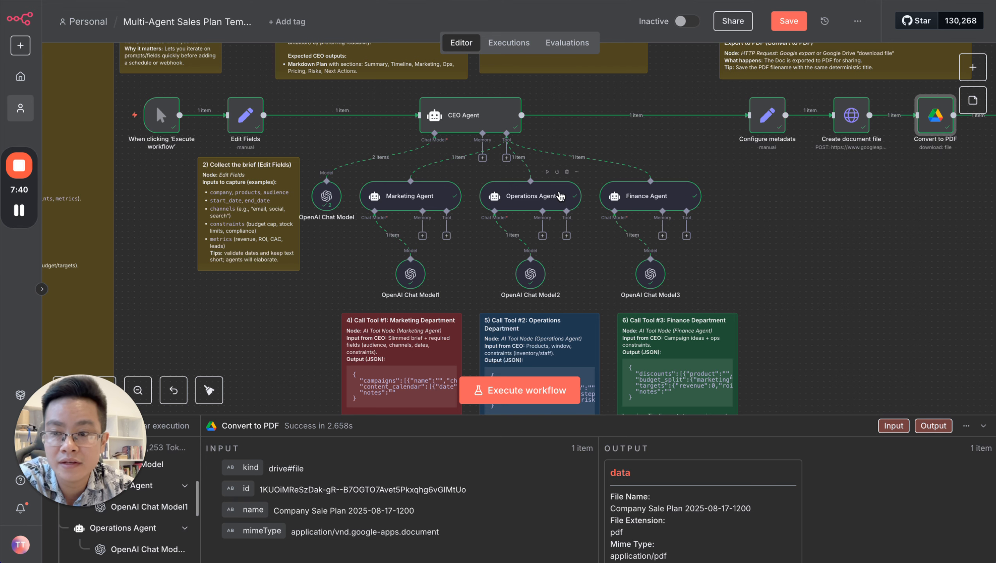
{"action": "scroll", "coordinate": [567, 218], "scroll_direction": "up", "scroll_amount": 1}
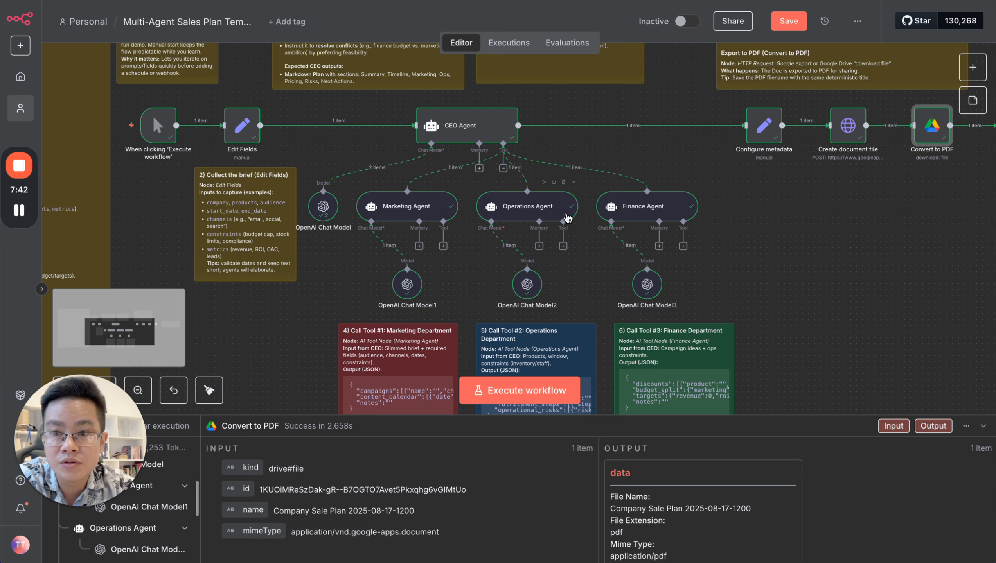
{"action": "scroll", "coordinate": [567, 218], "scroll_direction": "right", "scroll_amount": 10}
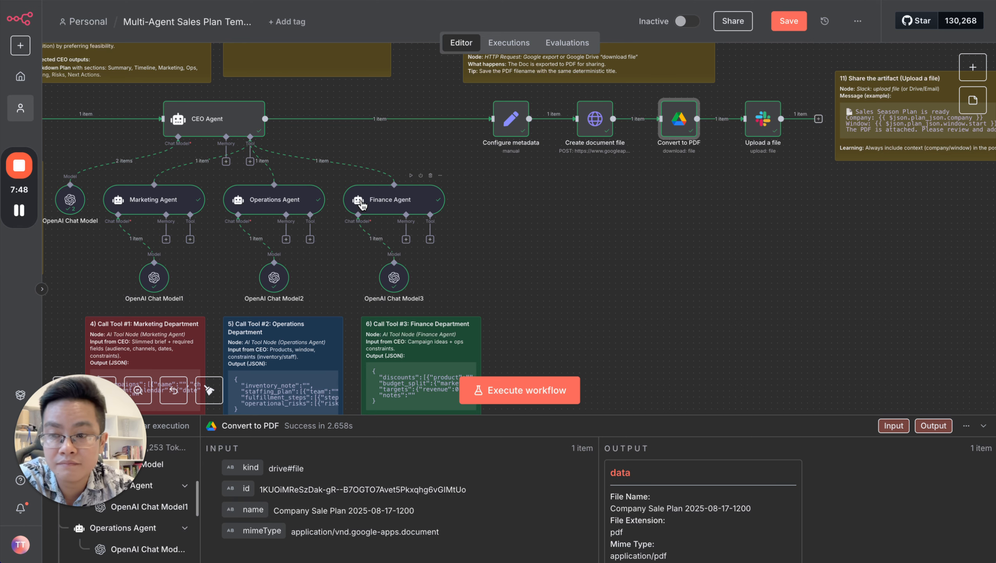
{"action": "scroll", "coordinate": [505, 269], "scroll_direction": "left", "scroll_amount": 2}
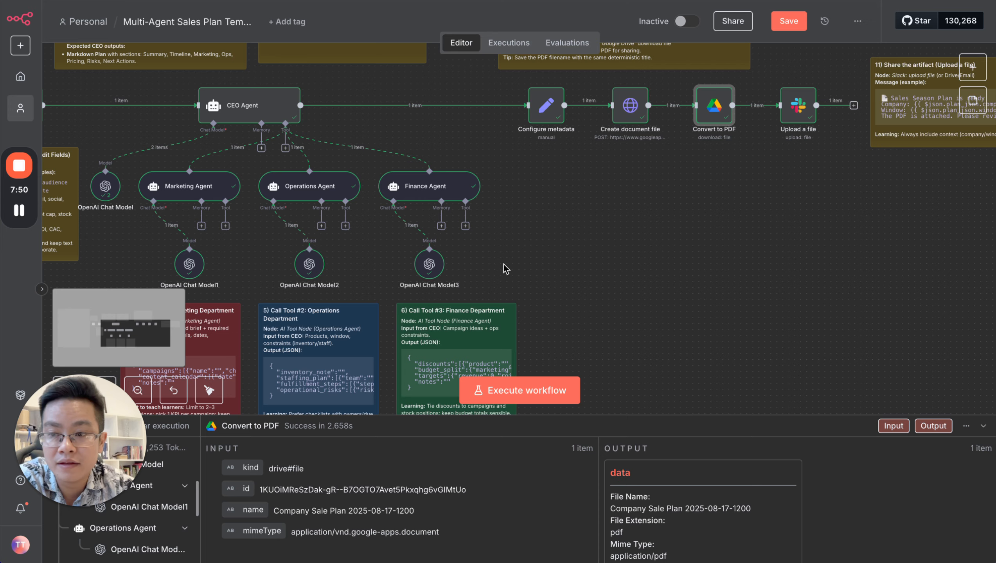
{"action": "scroll", "coordinate": [602, 289], "scroll_direction": "left", "scroll_amount": 8}
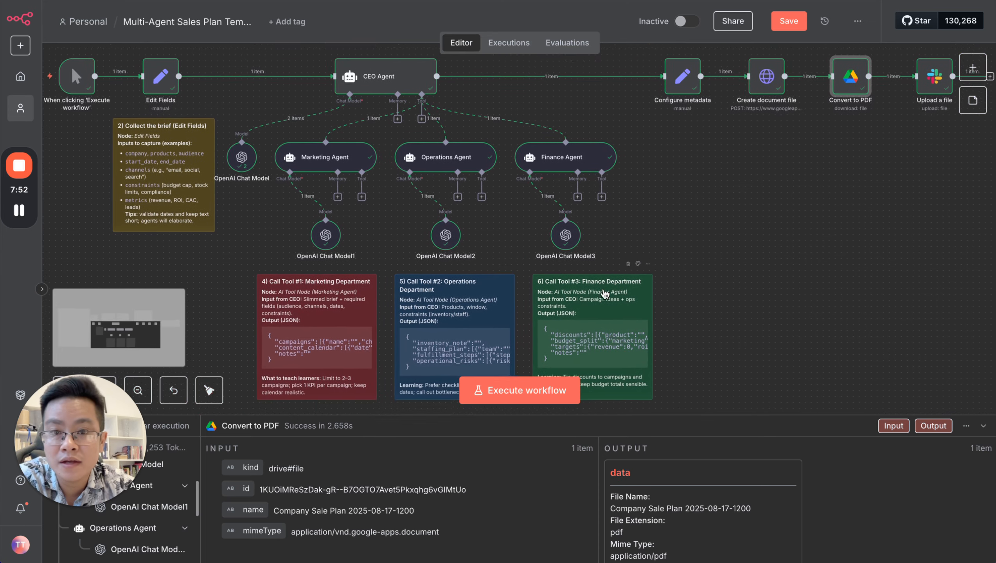
{"action": "scroll", "coordinate": [604, 294], "scroll_direction": "up", "scroll_amount": 2}
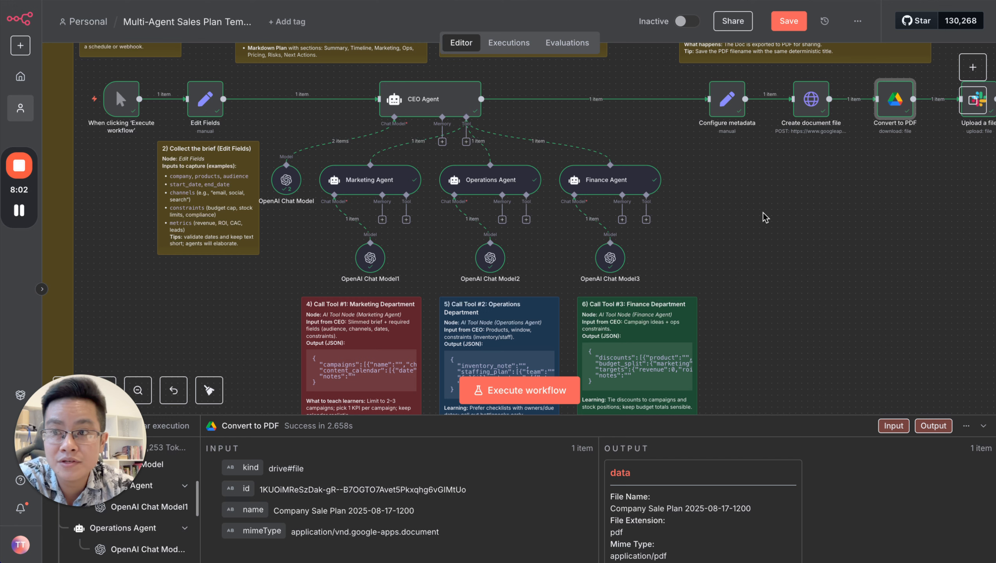
{"action": "mouse_move", "coordinate": [19, 173]}
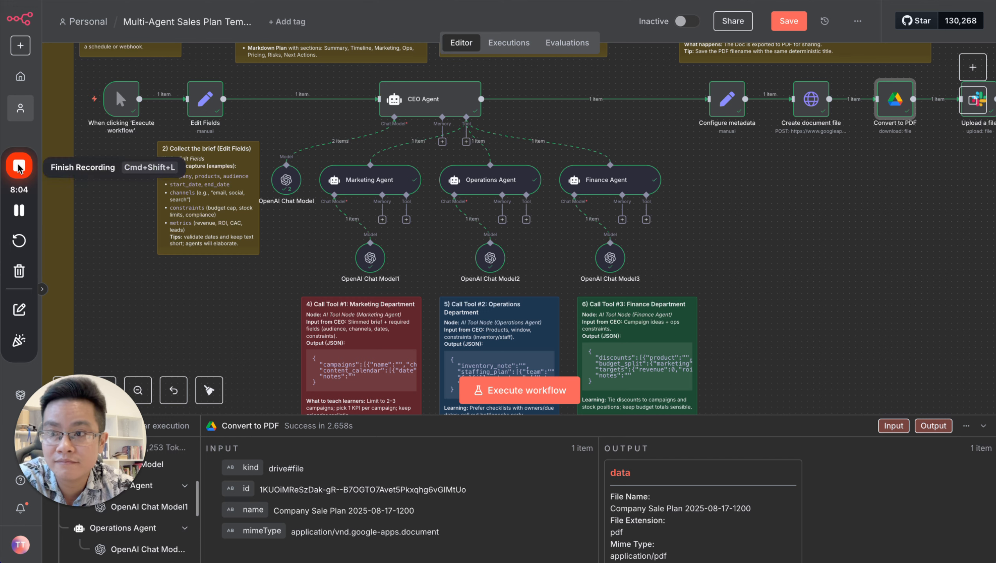